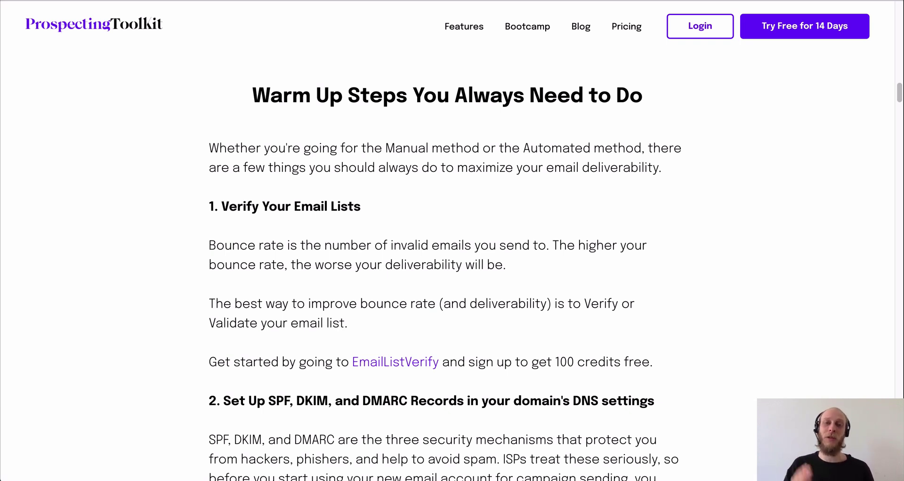
Scroll to section 2's setup links and briefly highlight SPF and DMARC.
scroll(783, 121, "down", 4)
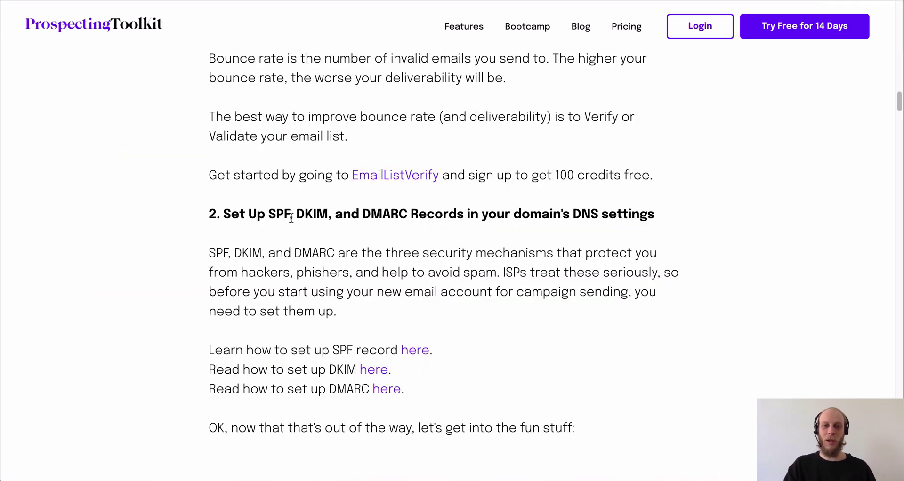
scroll(165, 187, "down", 3)
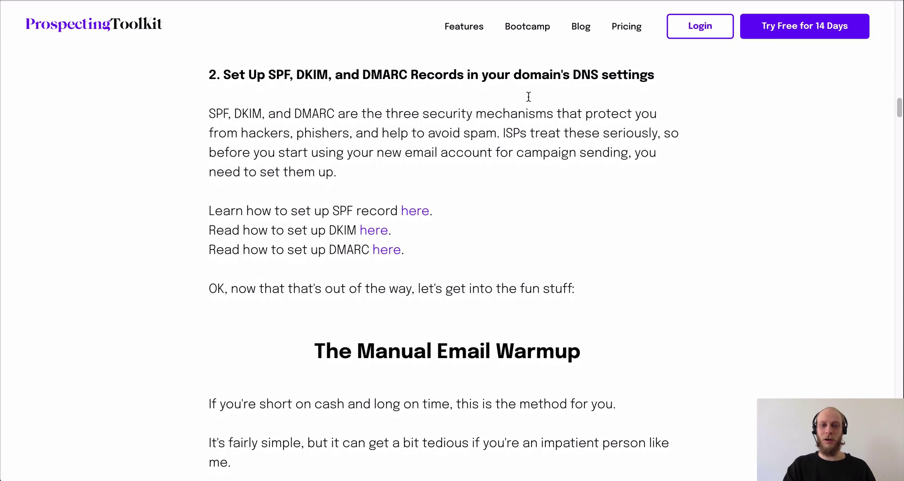
scroll(403, 276, "up", 1)
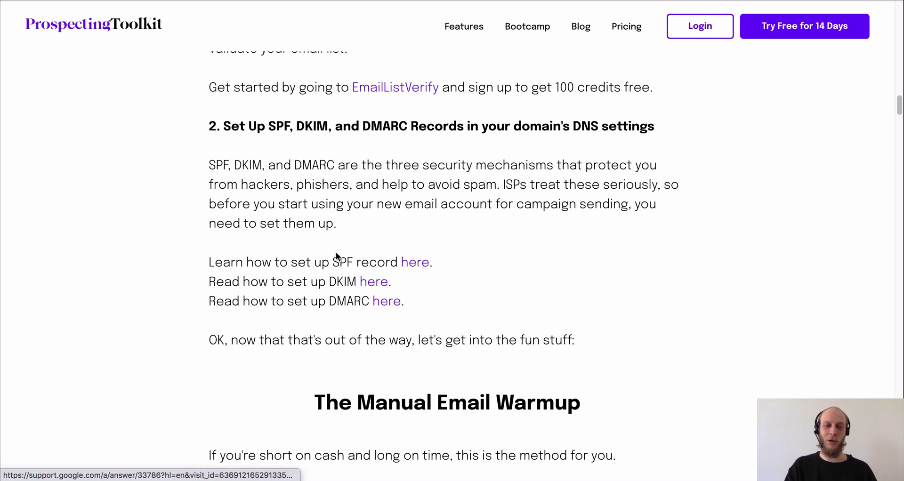
left_click_drag(333, 262, 346, 262)
left_click(344, 264)
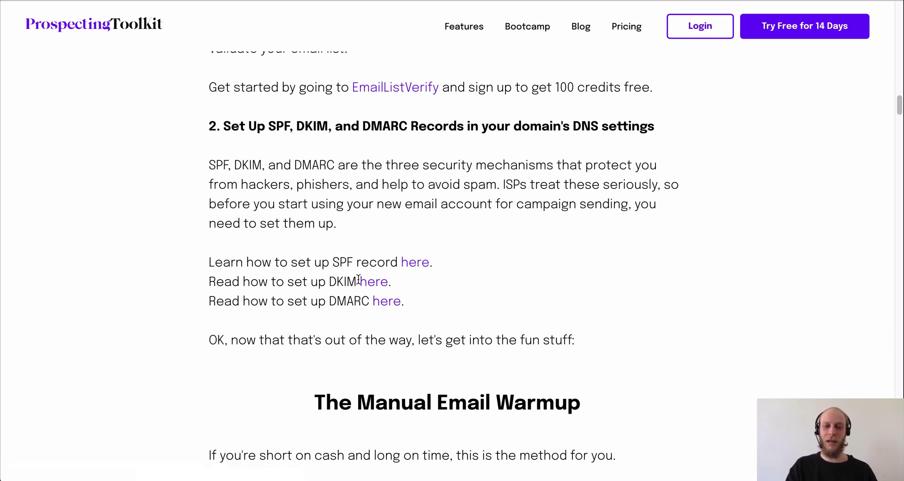
left_click_drag(330, 301, 366, 301)
left_click(365, 304)
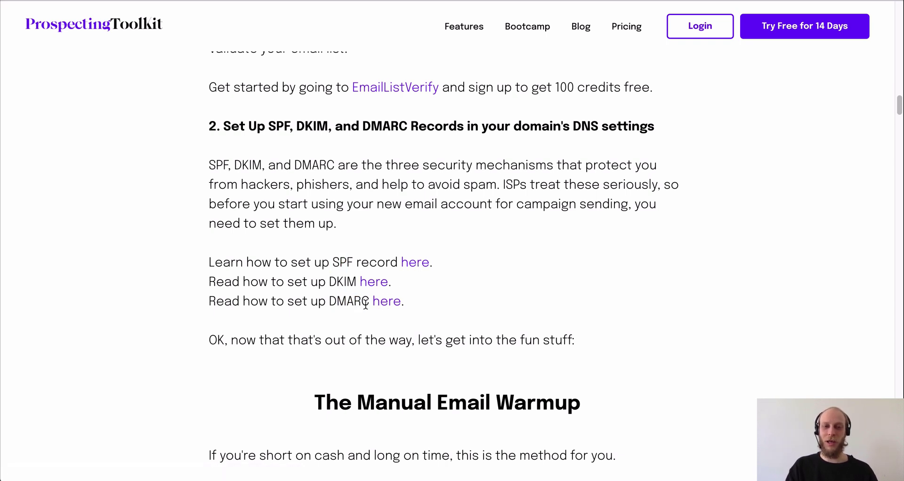
scroll(372, 296, "up", 3)
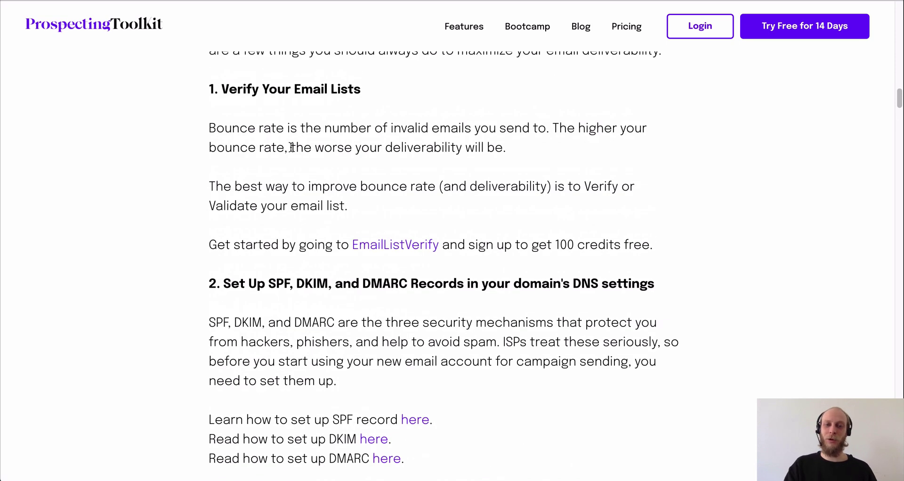
scroll(357, 169, "down", 3)
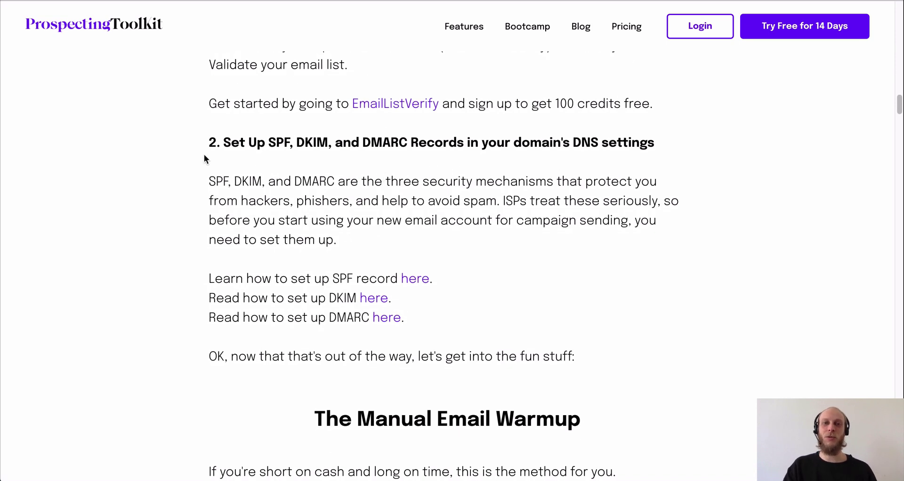
scroll(205, 154, "up", 1)
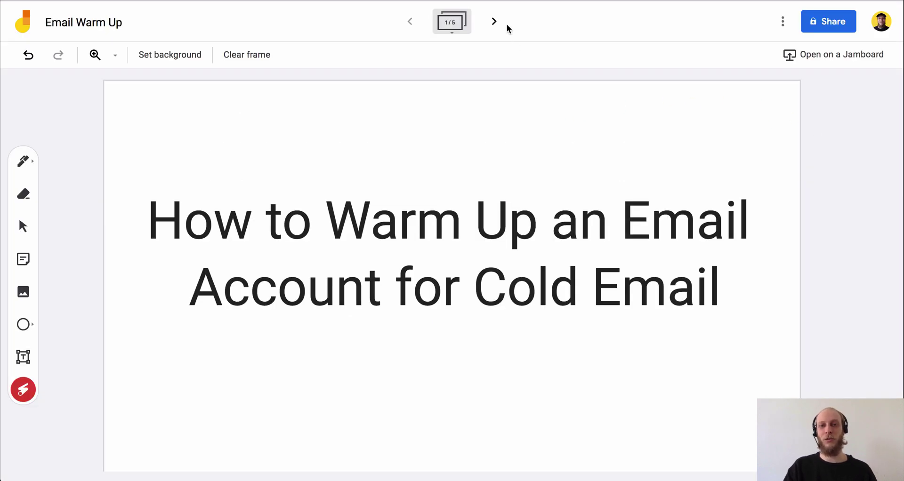
Advance to frame 2/5 and circle the Manual and Automatic Email Warmup notes.
left_click(492, 22)
mouse_move(242, 105)
left_mouse_down()
mouse_move(363, 320)
mouse_move(193, 160)
left_mouse_up()
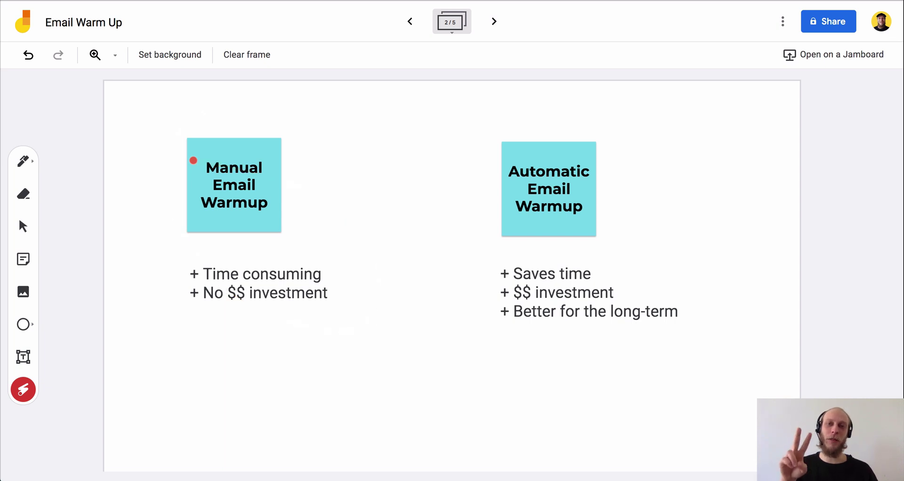
mouse_move(226, 111)
left_mouse_down()
mouse_move(298, 327)
mouse_move(201, 97)
left_mouse_up()
mouse_move(563, 117)
left_mouse_down()
mouse_move(470, 162)
mouse_move(692, 307)
mouse_move(554, 111)
left_mouse_up()
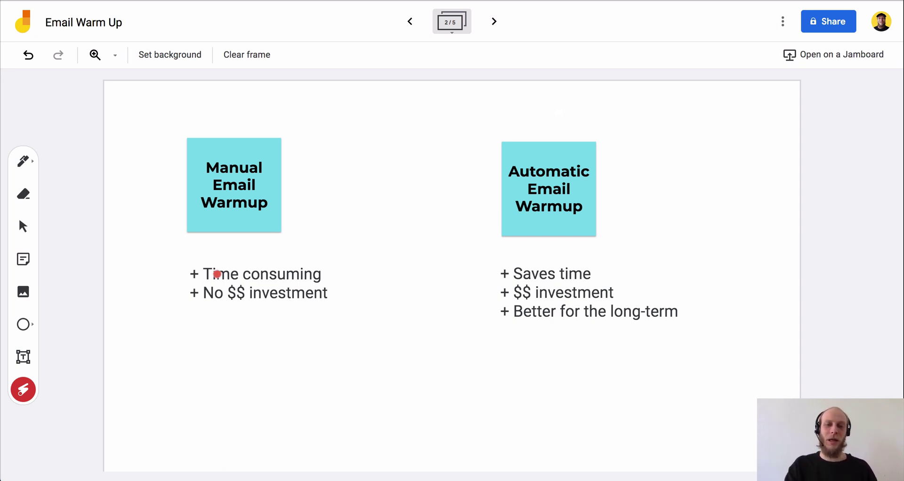
Underline the Manual drawbacks 'Time consuming' and 'No $$ investment' with the laser.
left_click_drag(191, 281, 341, 283)
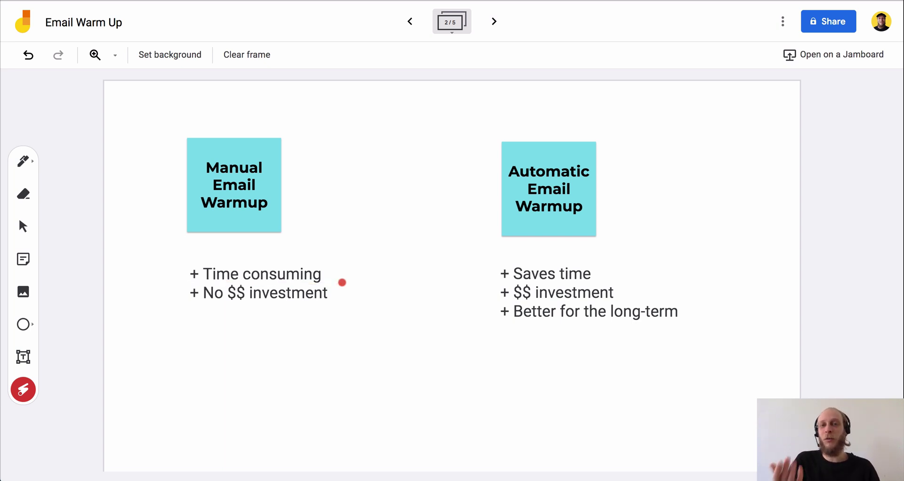
left_click_drag(185, 284, 351, 283)
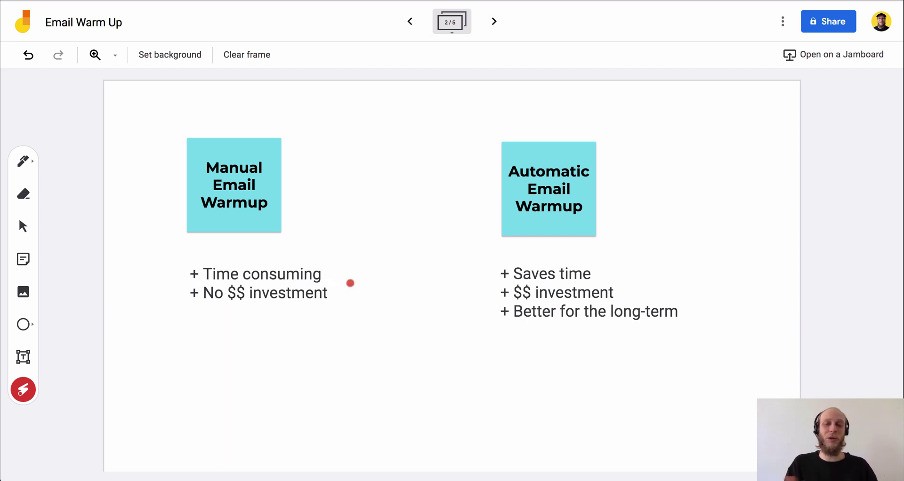
left_click_drag(187, 284, 326, 284)
left_click_drag(202, 306, 317, 304)
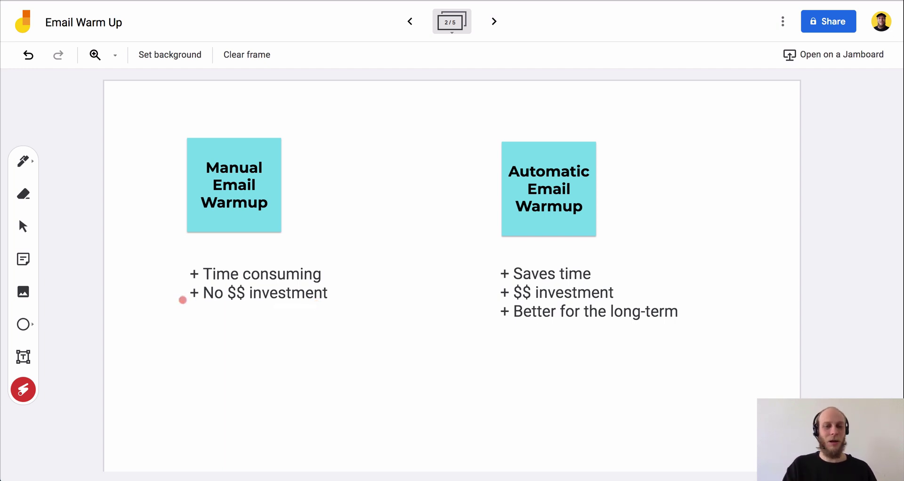
left_click_drag(182, 300, 370, 300)
left_click_drag(182, 277, 357, 277)
mouse_move(304, 150)
left_mouse_down()
mouse_move(172, 254)
mouse_move(274, 128)
left_mouse_up()
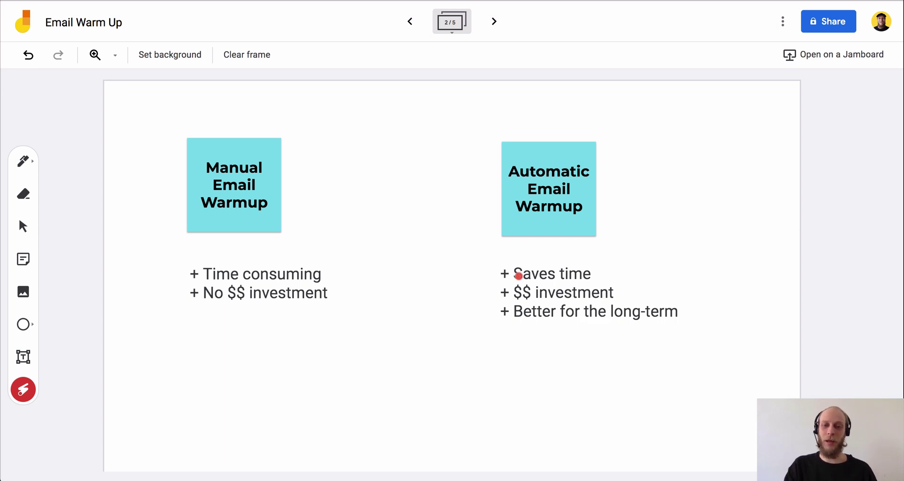
Underline 'Saves time', '$$ investment' and 'Better for the long-term', then advance to frame 3/5.
left_click_drag(503, 278, 577, 278)
left_click_drag(503, 297, 610, 297)
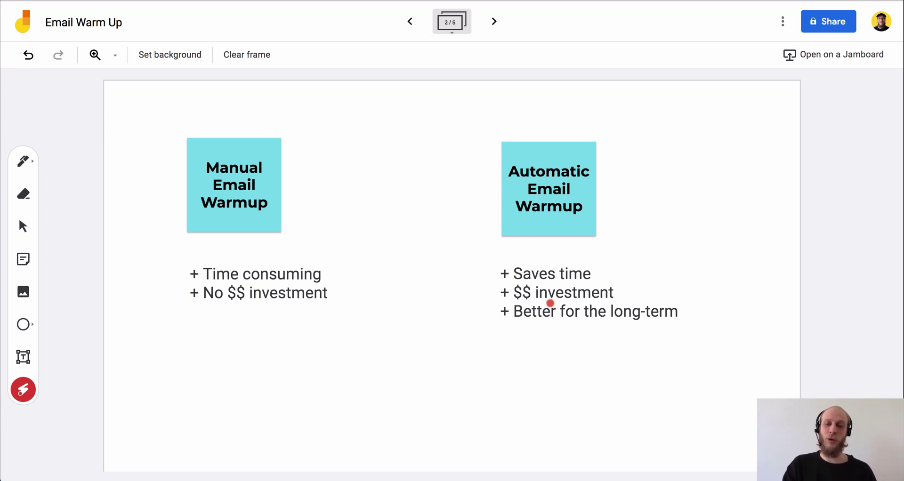
left_click_drag(501, 304, 623, 302)
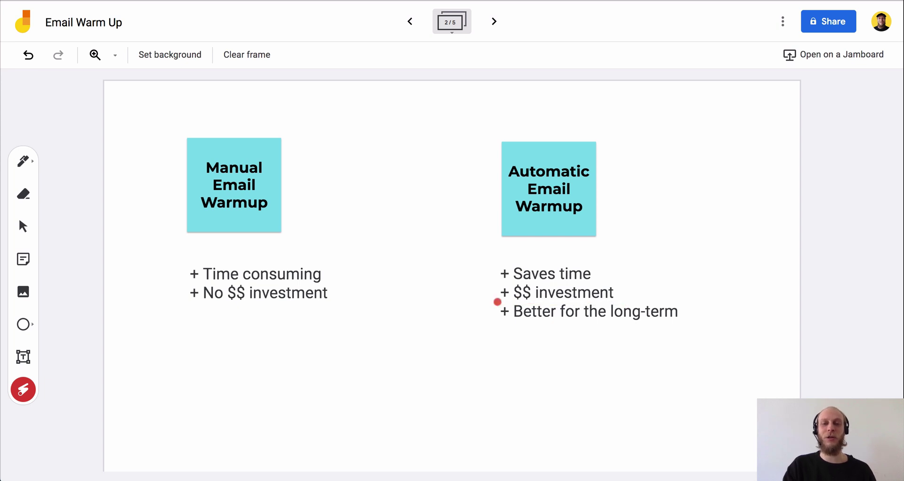
left_click_drag(496, 302, 650, 301)
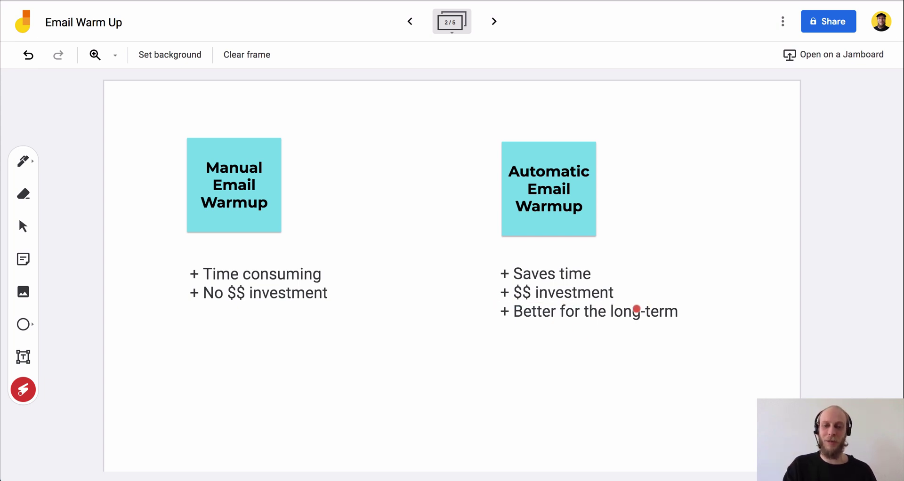
left_click_drag(505, 328, 669, 327)
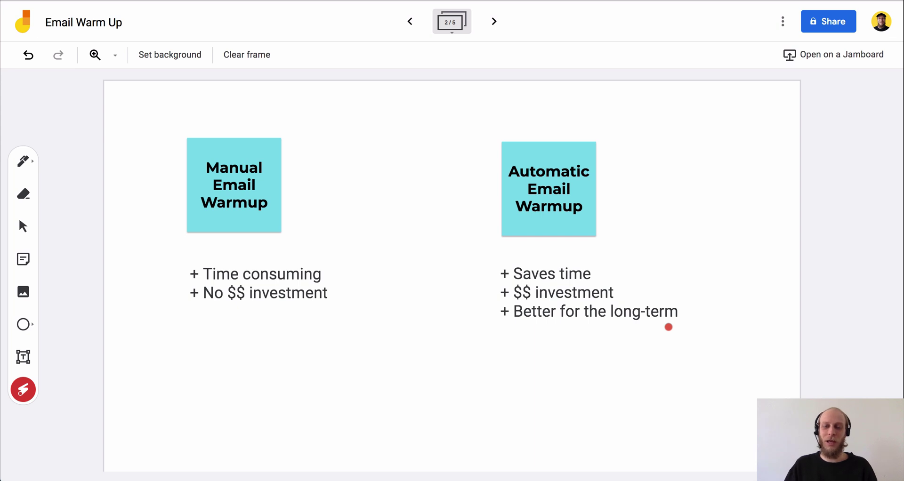
mouse_move(502, 326)
left_mouse_down()
mouse_move(692, 326)
mouse_move(474, 323)
mouse_move(686, 328)
left_mouse_up()
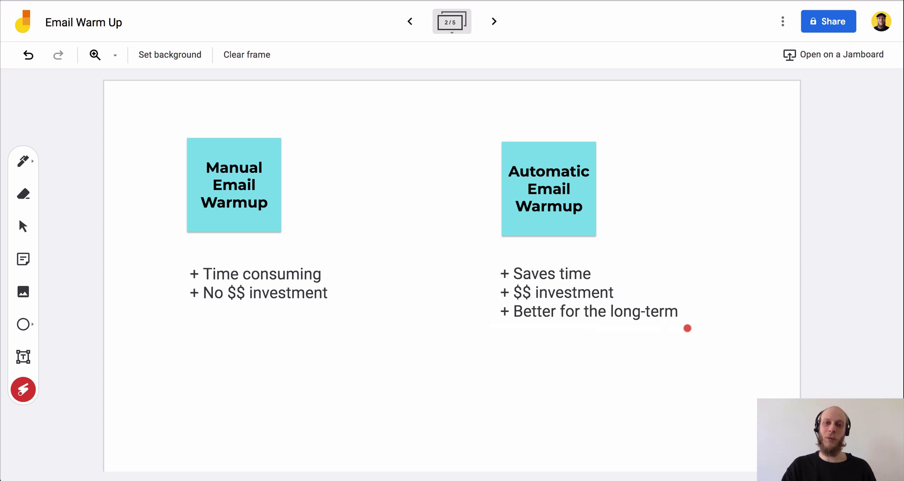
key("Page_Down")
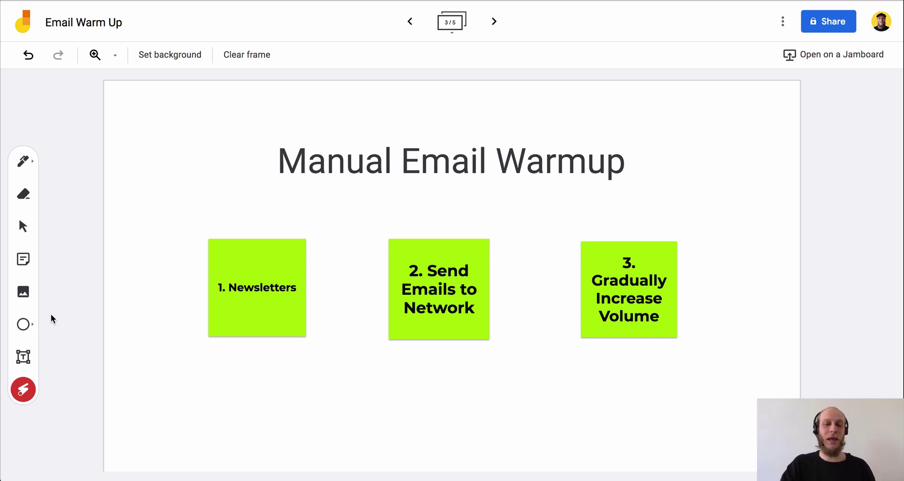
Underline the Manual Email Warmup title and circle the '1. Newsletters' note.
left_click_drag(265, 179, 744, 194)
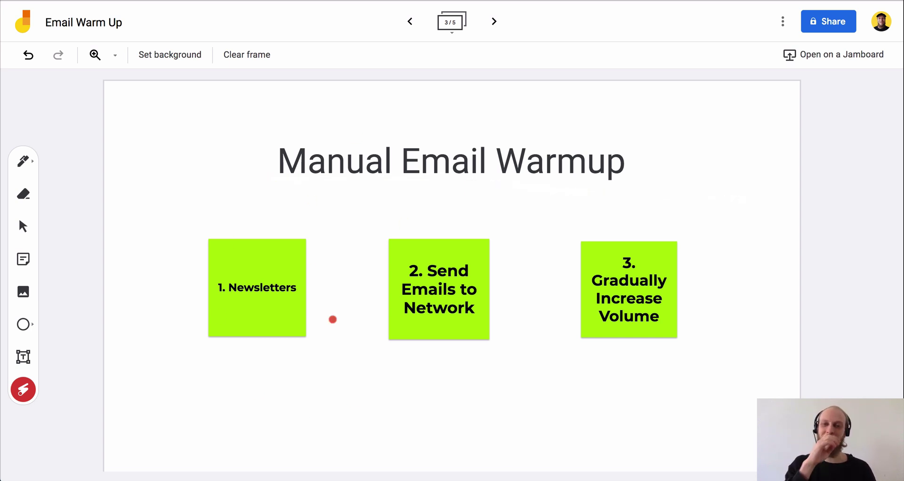
mouse_move(268, 218)
left_mouse_down()
mouse_move(334, 358)
mouse_move(273, 235)
left_mouse_up()
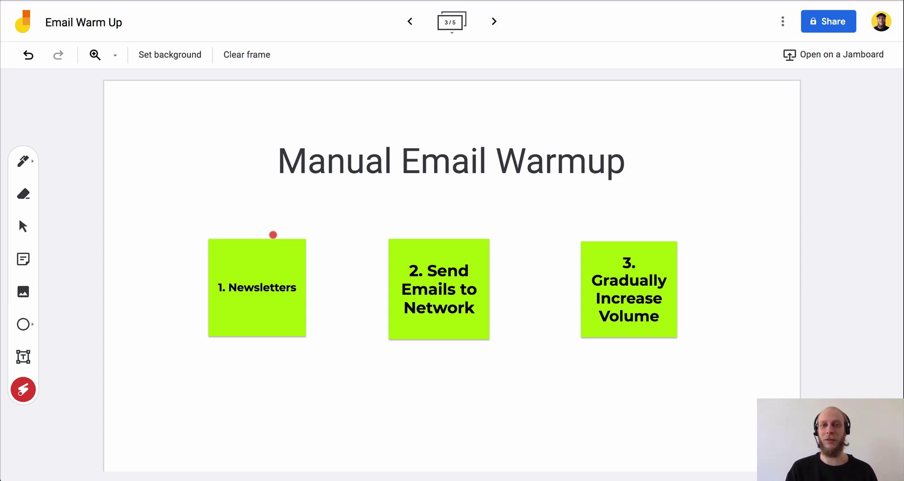
mouse_move(259, 227)
left_mouse_down()
mouse_move(317, 353)
mouse_move(250, 216)
left_mouse_up()
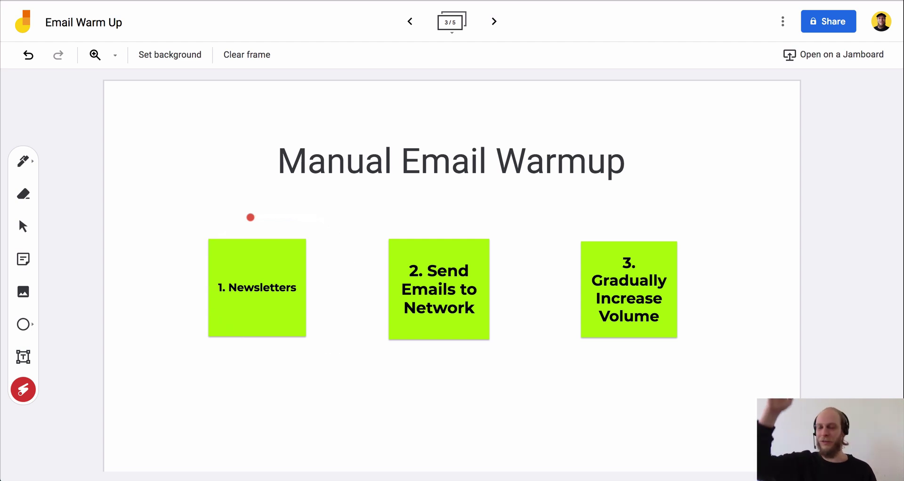
mouse_move(263, 214)
left_mouse_down()
mouse_move(165, 228)
mouse_move(232, 210)
mouse_move(334, 339)
left_mouse_up()
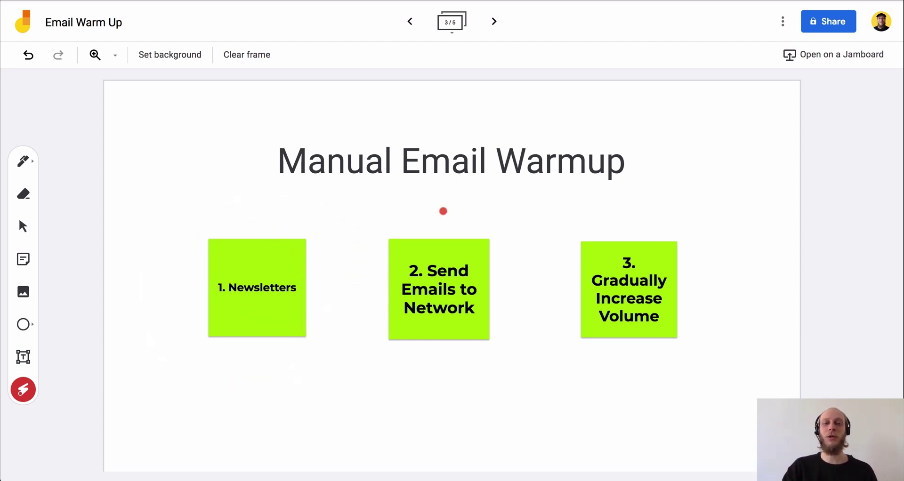
Circle the 'Send Emails to Network' and 'Gradually Increase Volume' notes, sketching an arrow below.
mouse_move(443, 211)
left_mouse_down()
mouse_move(367, 278)
mouse_move(377, 184)
left_mouse_up()
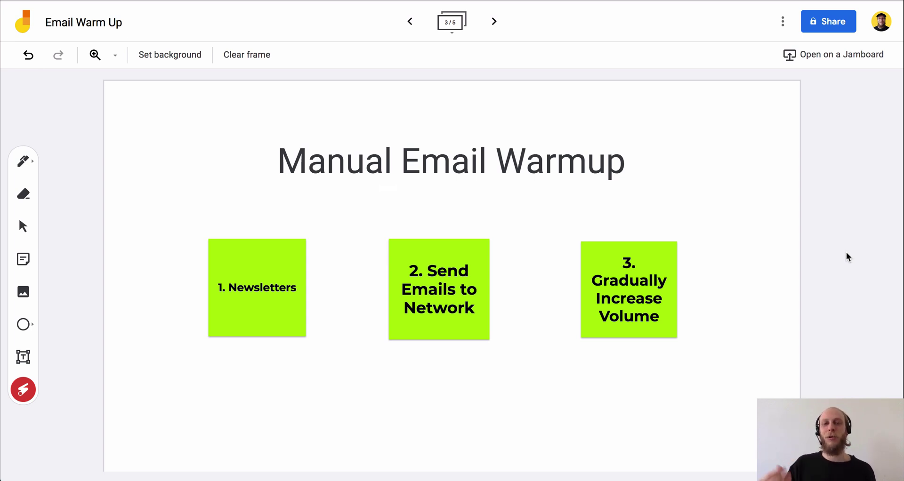
mouse_move(464, 209)
left_mouse_down()
mouse_move(385, 234)
mouse_move(467, 292)
mouse_move(381, 243)
left_mouse_up()
mouse_move(347, 409)
left_mouse_down()
mouse_move(482, 357)
mouse_move(466, 383)
mouse_move(497, 382)
mouse_move(389, 420)
mouse_move(458, 420)
left_mouse_up()
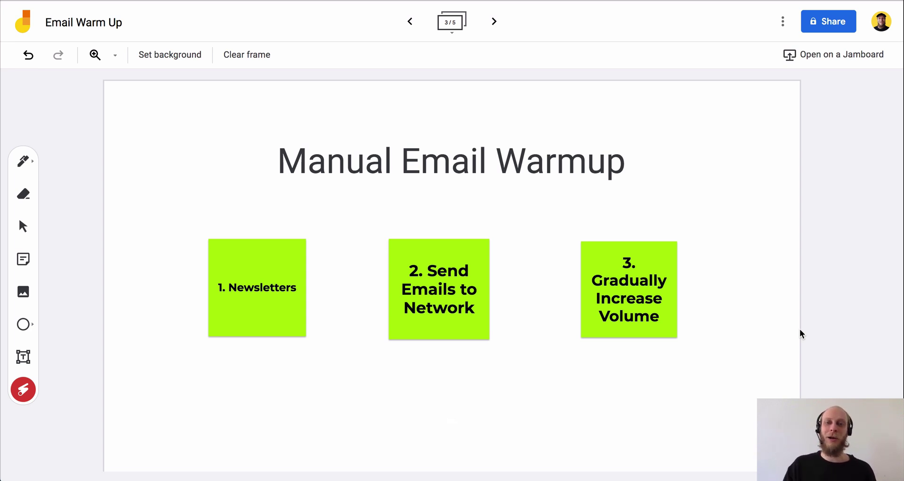
mouse_move(650, 210)
left_mouse_down()
mouse_move(557, 358)
mouse_move(634, 241)
left_mouse_up()
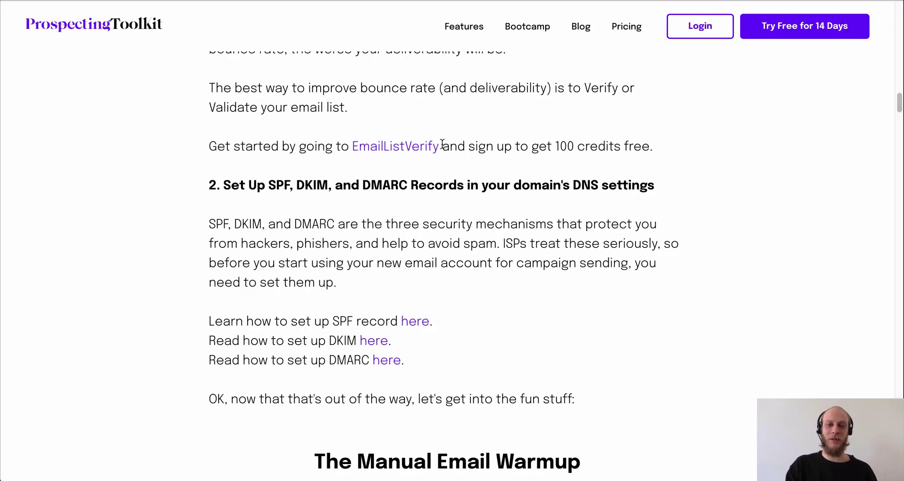
Scroll to section 3 and highlight the 'Week 1: 25 emails/day' line.
scroll(442, 144, "down", 10)
scroll(442, 144, "up", 3)
scroll(442, 144, "down", 7)
scroll(442, 144, "down", 2)
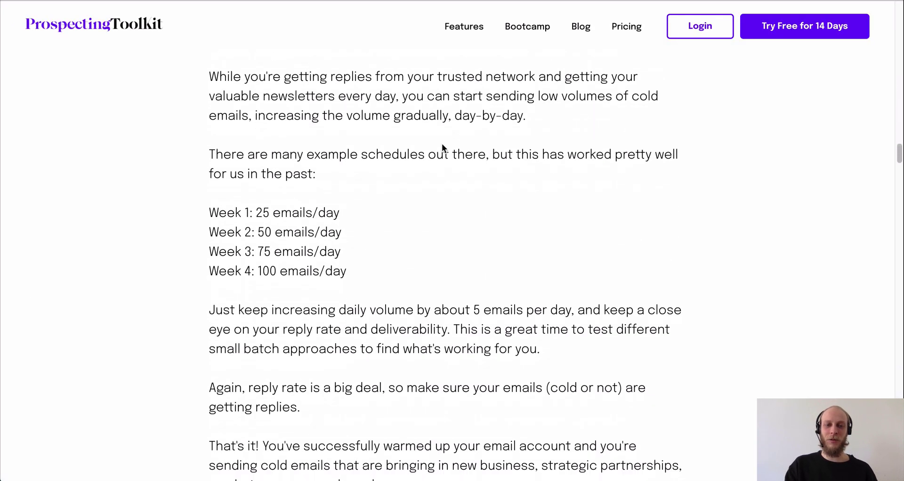
left_click_drag(362, 256, 207, 197)
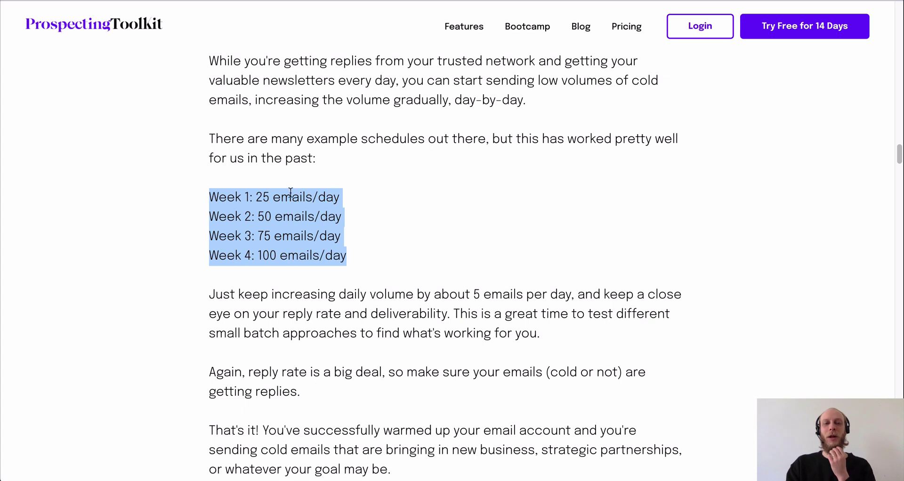
left_click(262, 195)
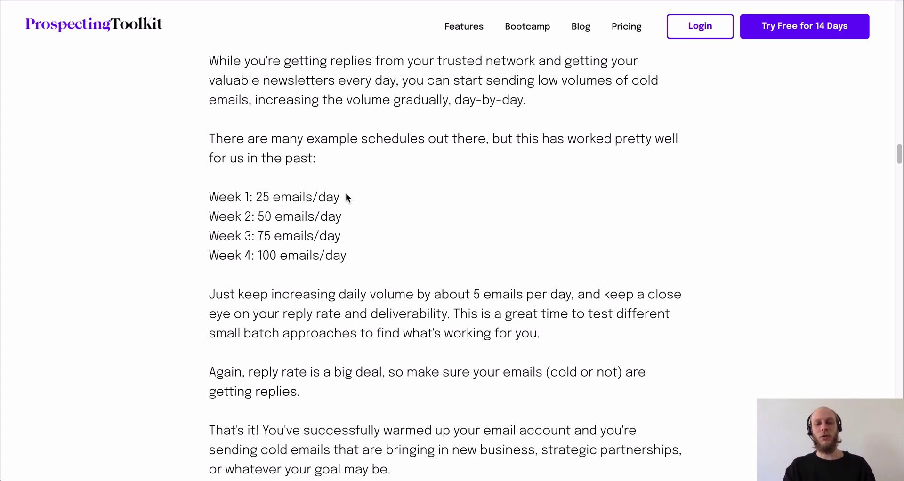
left_click_drag(345, 193, 199, 198)
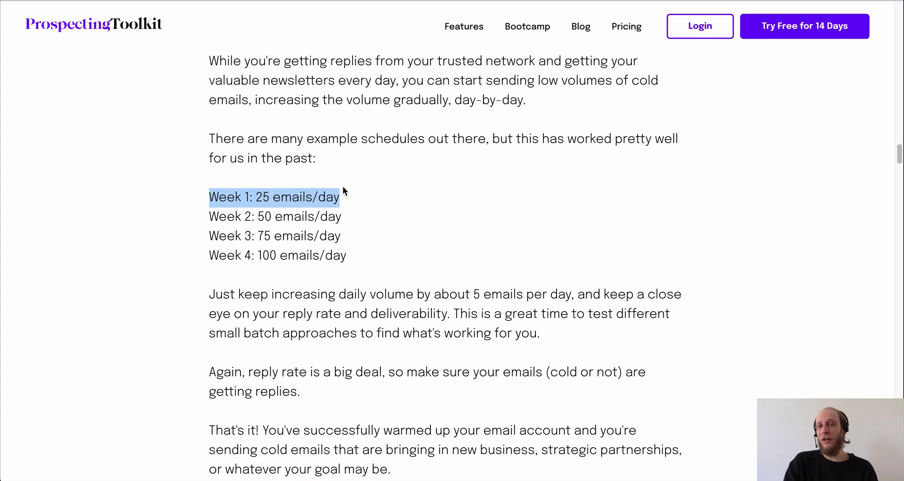
left_click_drag(343, 198, 203, 196)
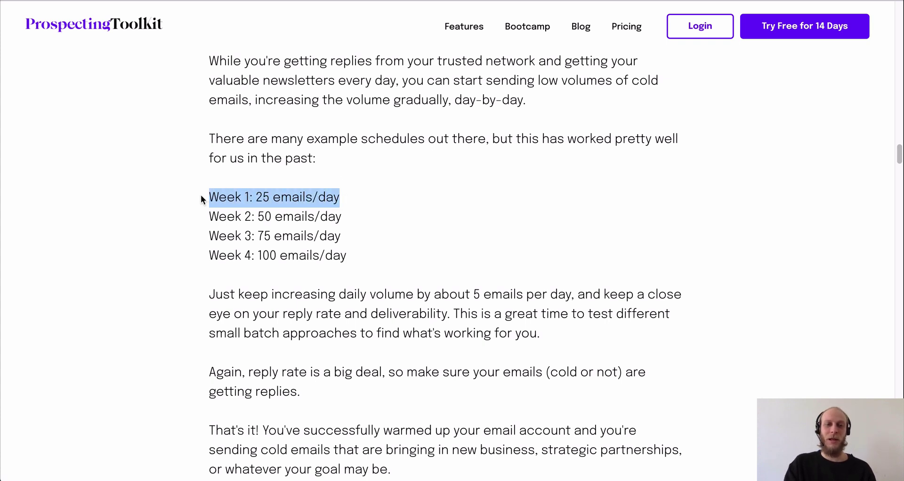
left_click(324, 193)
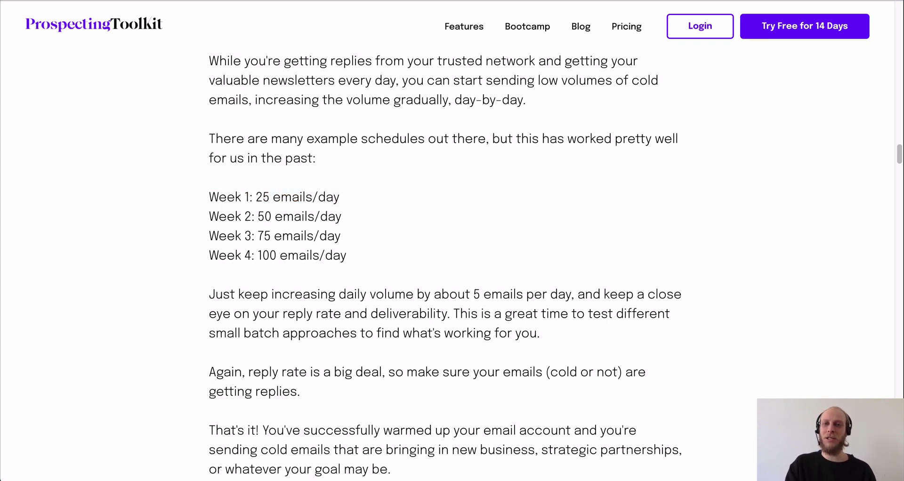
left_click_drag(341, 197, 203, 200)
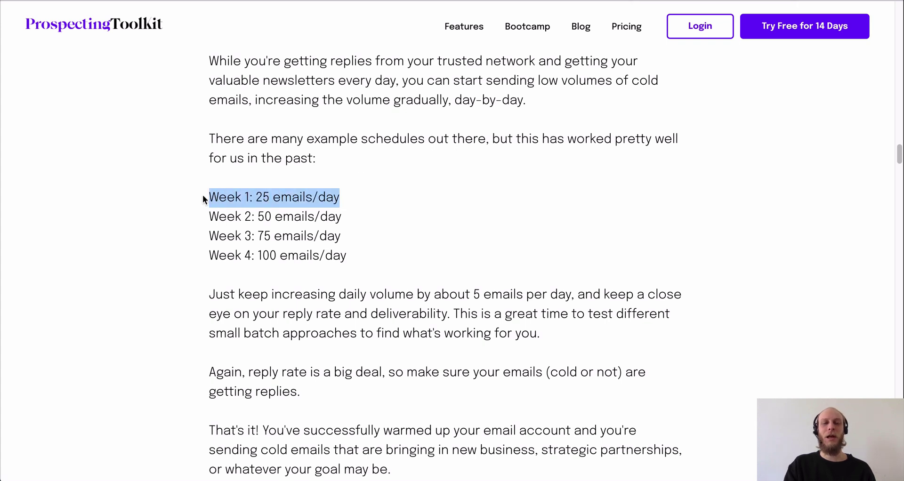
left_click_drag(262, 194, 267, 194)
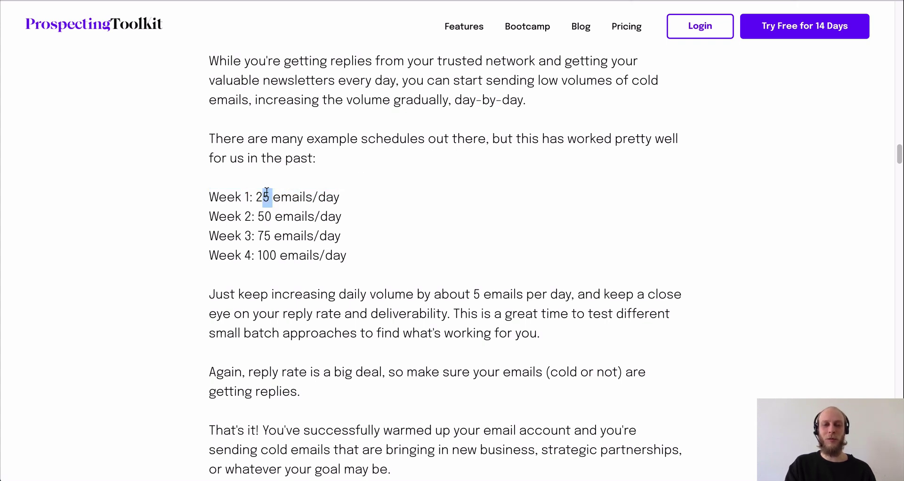
Highlight the Week 2 to Week 4 lines, up to 100 emails/day, then all four.
left_click_drag(210, 212, 339, 214)
left_click(337, 213)
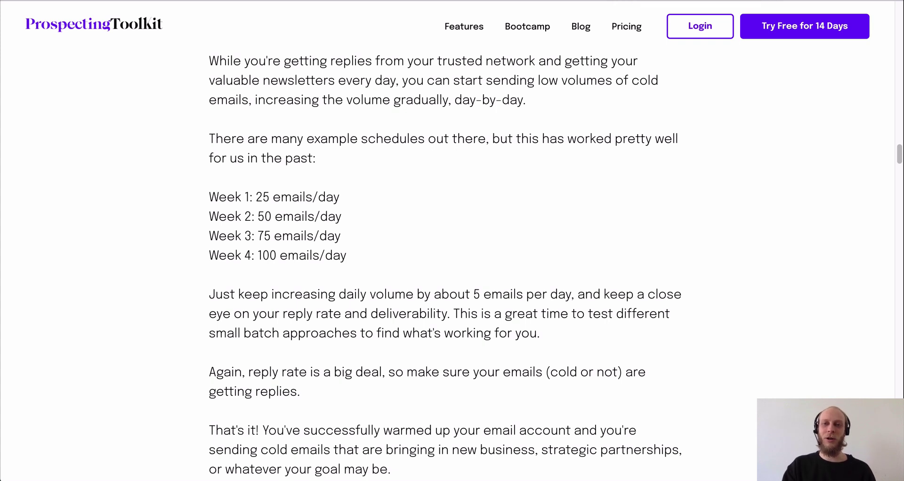
left_click_drag(209, 196, 195, 259)
left_click(362, 259)
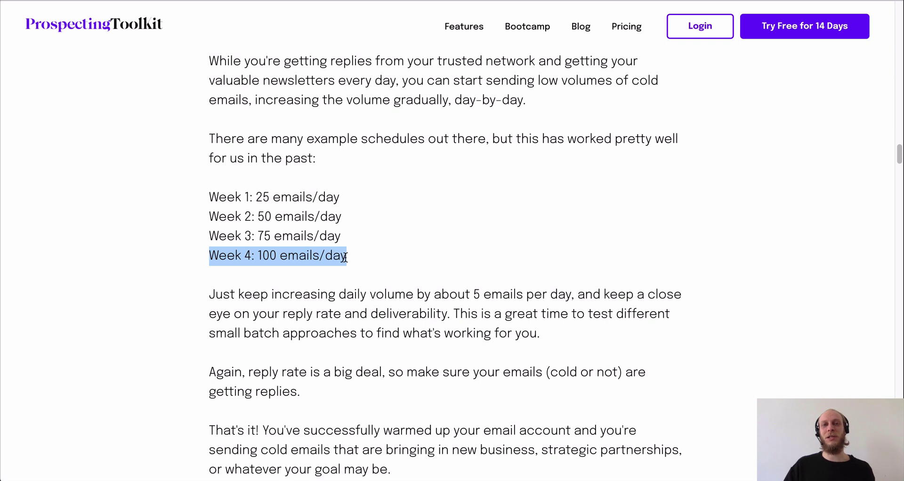
left_click(346, 256)
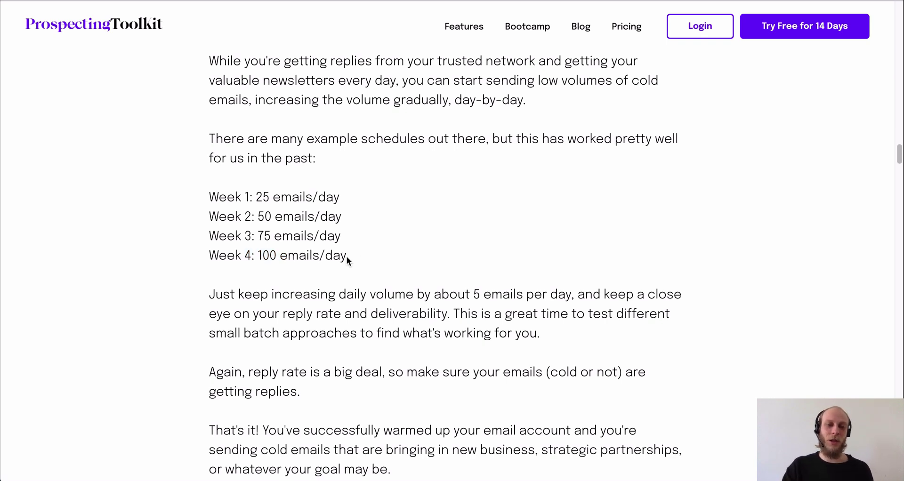
left_click_drag(346, 256, 242, 256)
left_click_drag(346, 256, 197, 197)
left_click(234, 223)
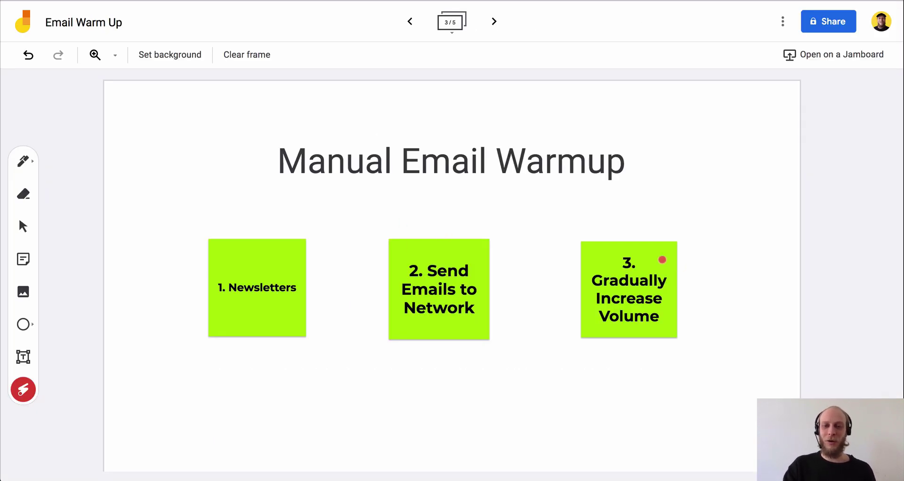
Trace around 'Gradually Increase Volume' and underline the title and step notes.
left_click_drag(618, 216, 578, 363)
left_click_drag(663, 385, 597, 246)
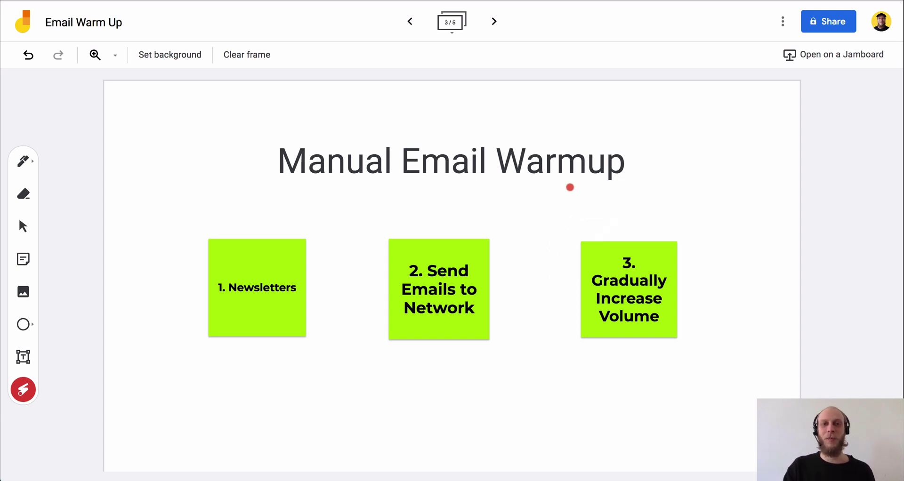
left_click_drag(254, 199, 663, 195)
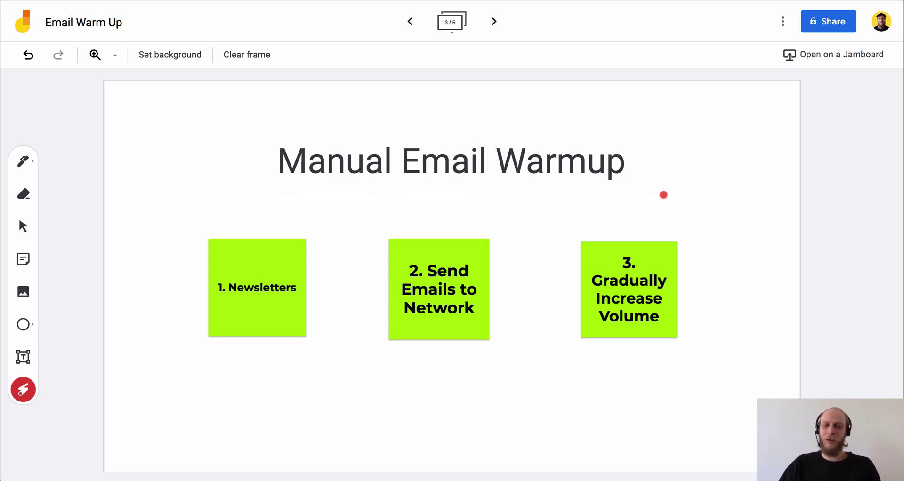
left_click_drag(410, 343, 501, 336)
left_click_drag(557, 338, 739, 337)
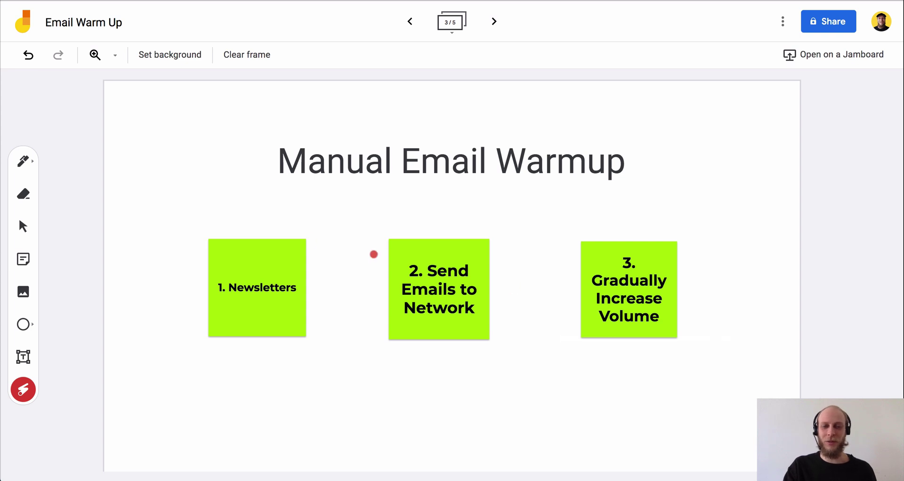
Circle all three step notes and sketch a rising growth curve beside step 3.
mouse_move(296, 216)
left_mouse_down()
mouse_move(319, 319)
mouse_move(258, 210)
left_mouse_up()
mouse_move(453, 215)
left_mouse_down()
mouse_move(470, 333)
mouse_move(446, 229)
left_mouse_up()
mouse_move(652, 218)
left_mouse_down()
mouse_move(705, 337)
mouse_move(620, 212)
left_mouse_up()
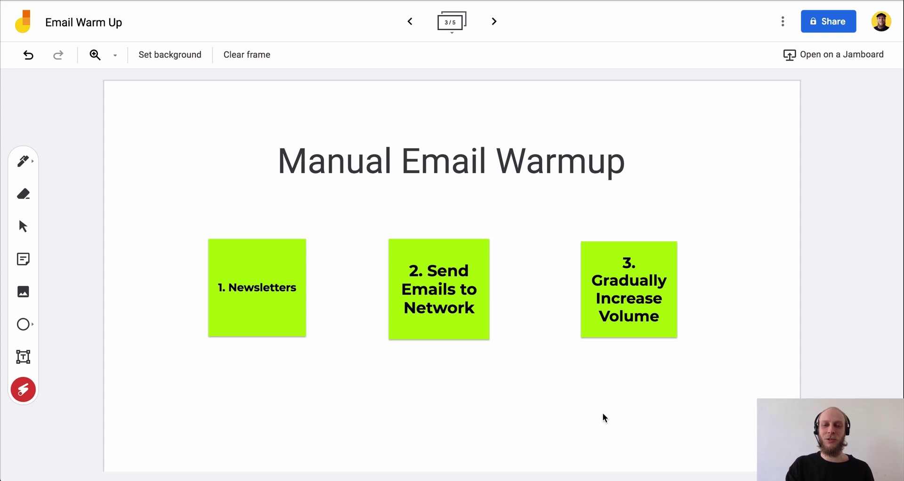
mouse_move(561, 401)
left_mouse_down()
mouse_move(649, 342)
mouse_move(738, 251)
mouse_move(786, 172)
left_mouse_up()
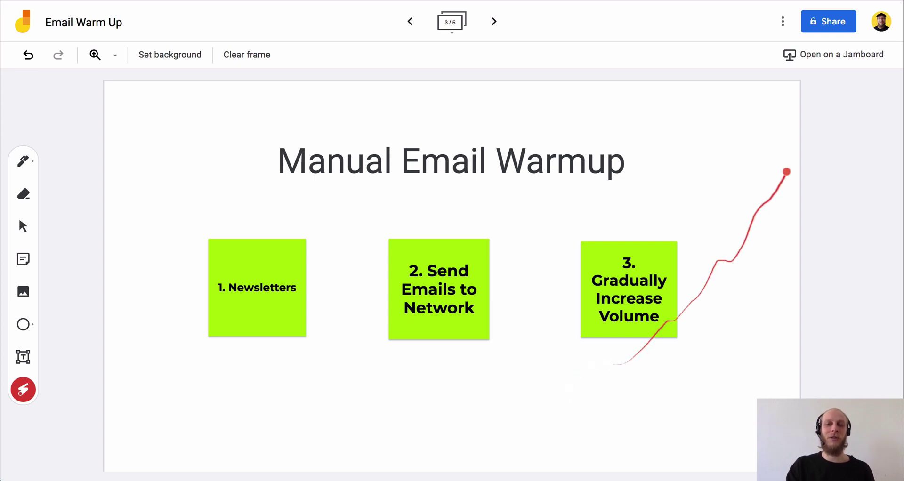
Go to the Automatic Email Warmup frame and circle the '1. ProspectingToolkit' note.
key("Right")
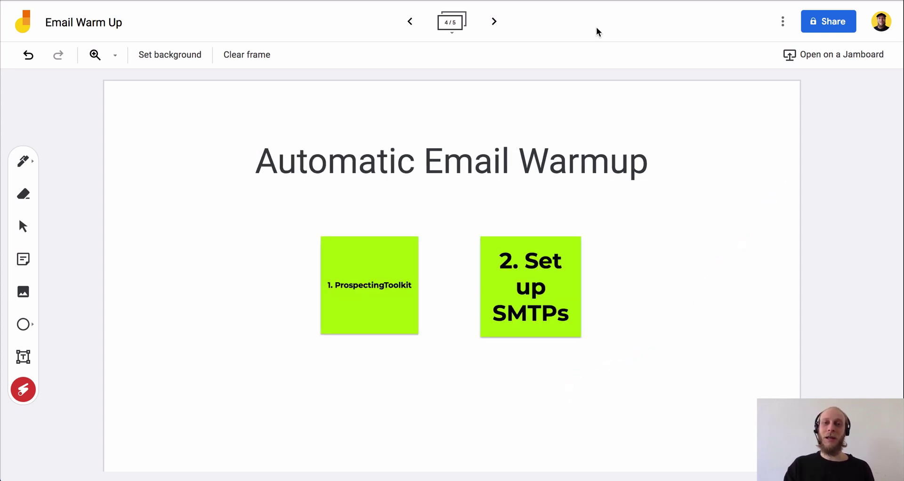
left_click_drag(287, 186, 680, 186)
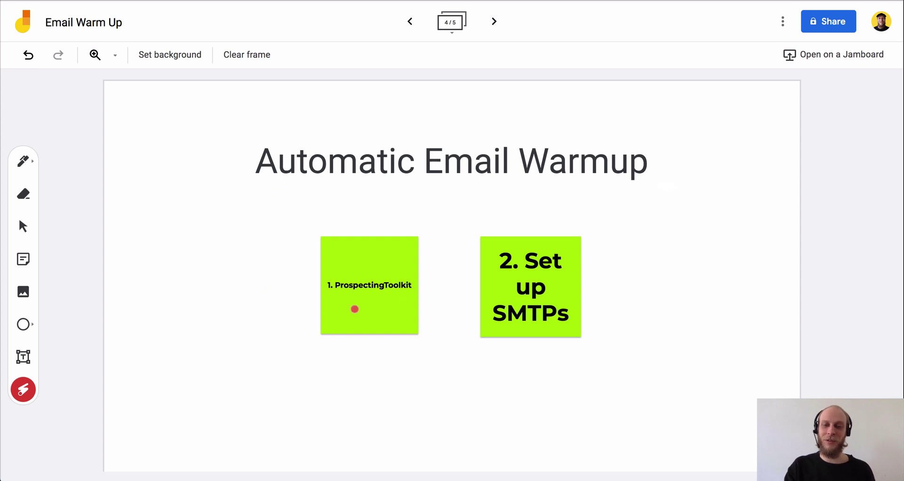
mouse_move(377, 227)
left_mouse_down()
mouse_move(305, 259)
mouse_move(314, 252)
mouse_move(272, 246)
left_mouse_up()
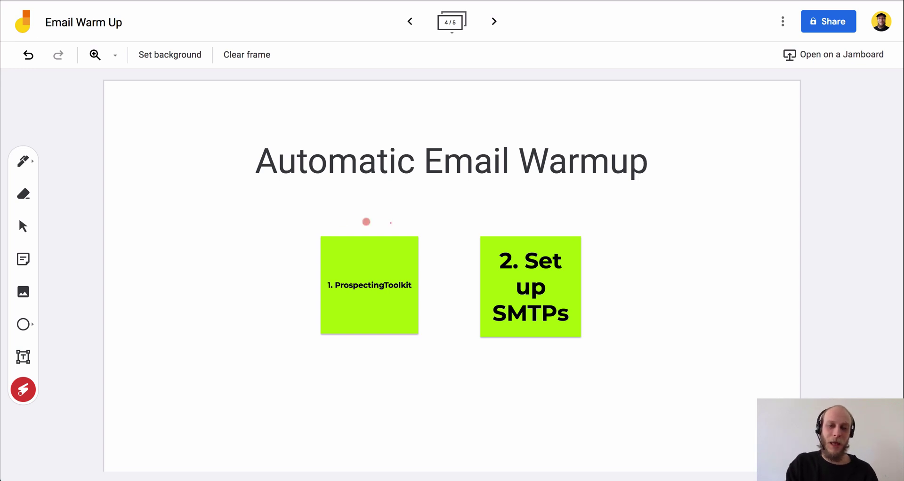
left_click_drag(365, 220, 380, 198)
key("ctrl+Tab")
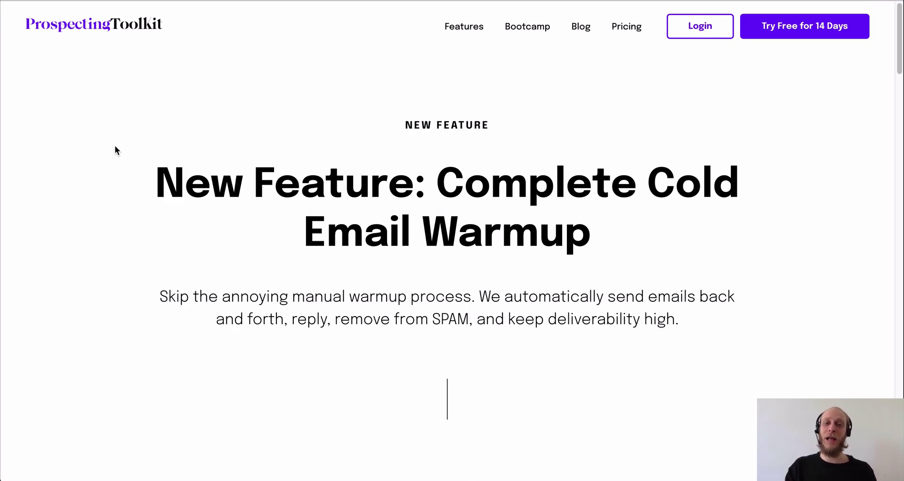
Scroll past 'What is Email Warmup?' to 'How Does ProspectingToolkit Help Deliverability?'.
scroll(116, 149, "down", 8)
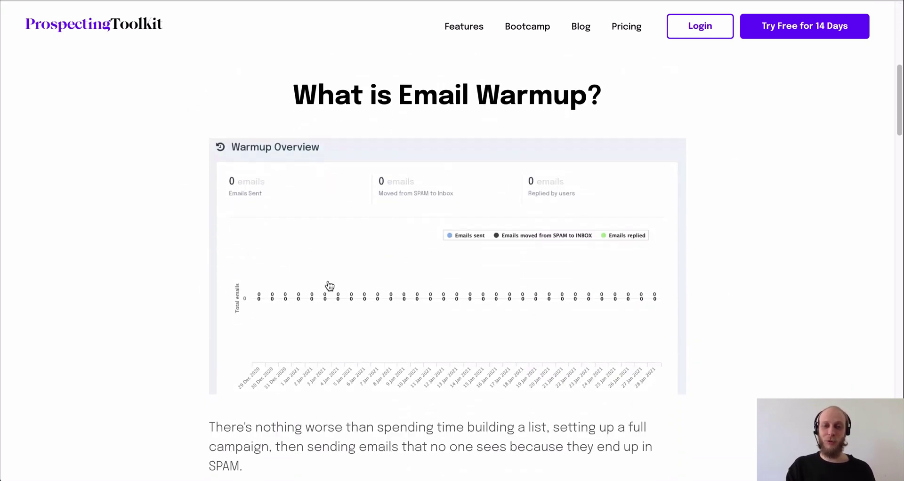
scroll(418, 206, "down", 1)
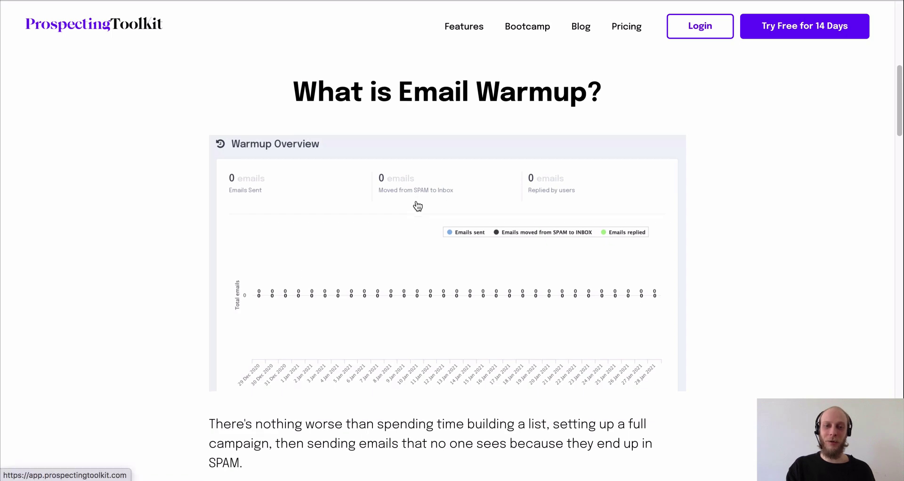
scroll(153, 178, "down", 10)
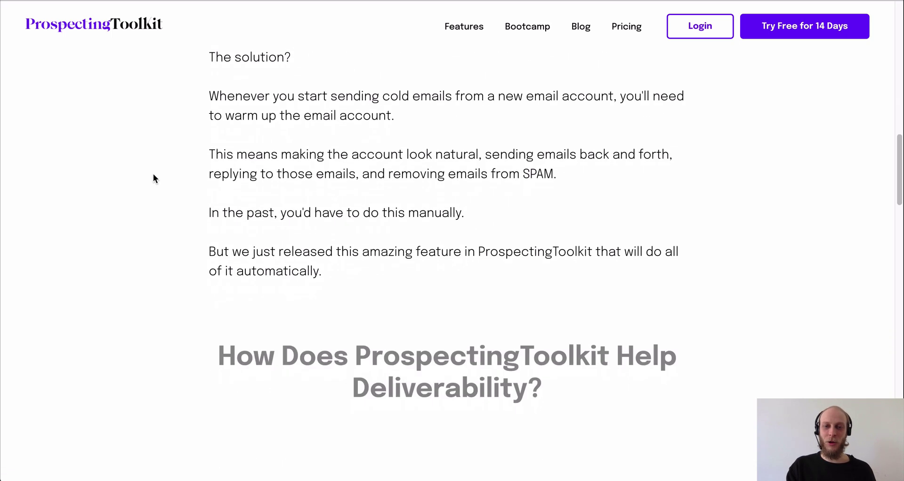
scroll(153, 178, "down", 8)
scroll(310, 196, "up", 2)
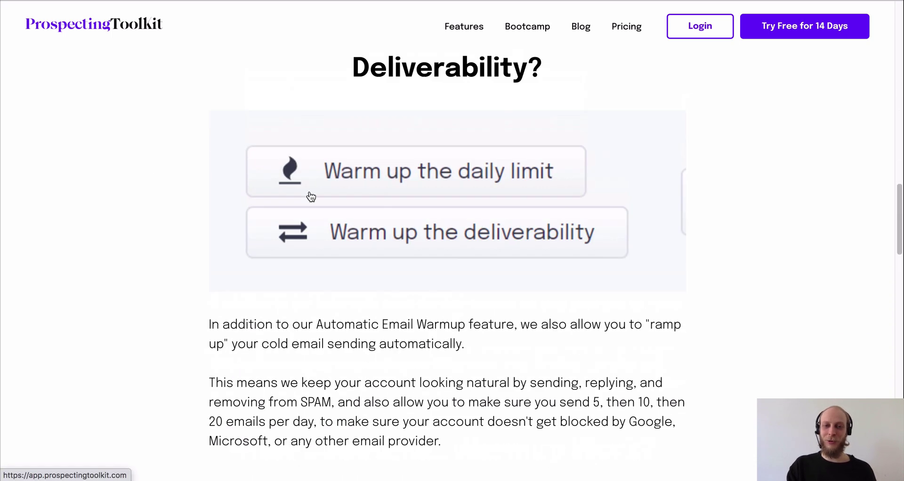
scroll(311, 196, "up", 1)
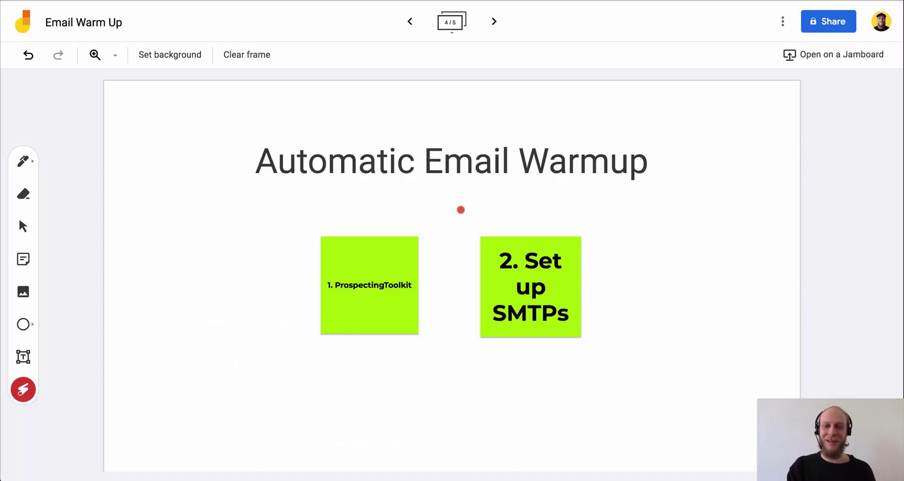
Circle the '2. Set up SMTPs' note with the laser pointer.
mouse_move(513, 208)
left_mouse_down()
mouse_move(565, 242)
mouse_move(480, 284)
mouse_move(518, 192)
left_mouse_up()
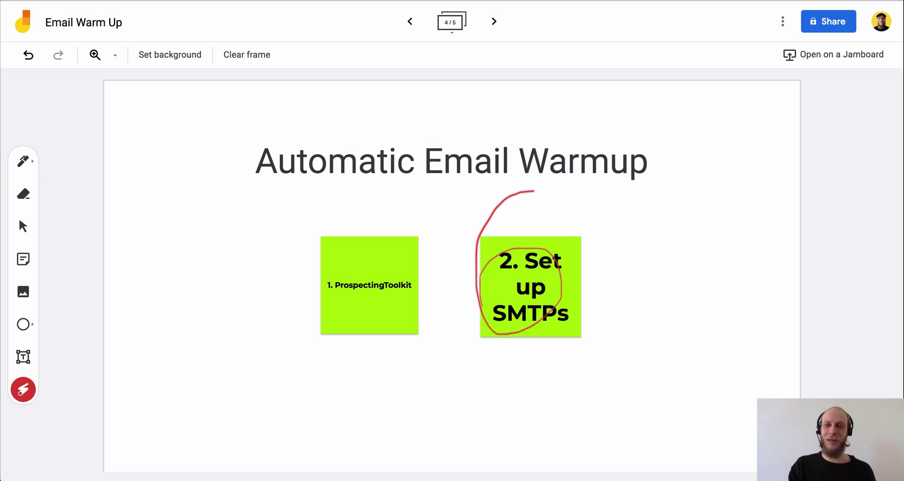
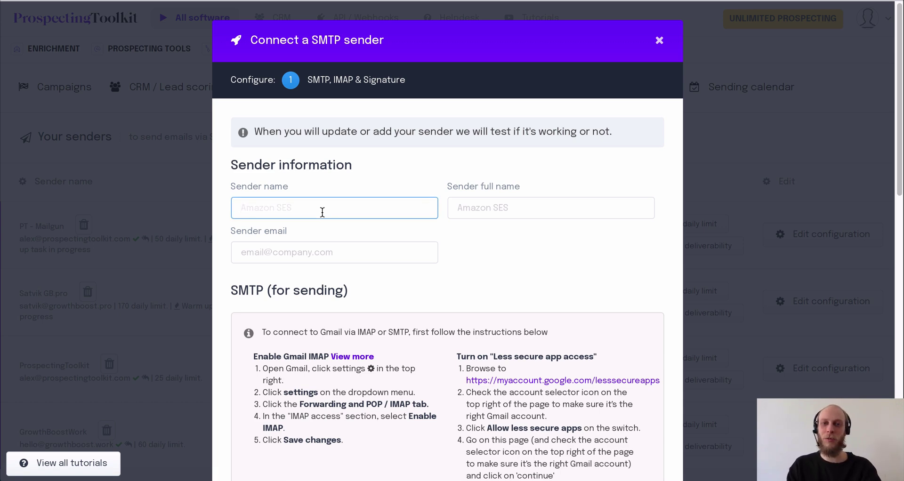
Enter the new sender's full name in the Sender full name field.
scroll(351, 204, "down", 1)
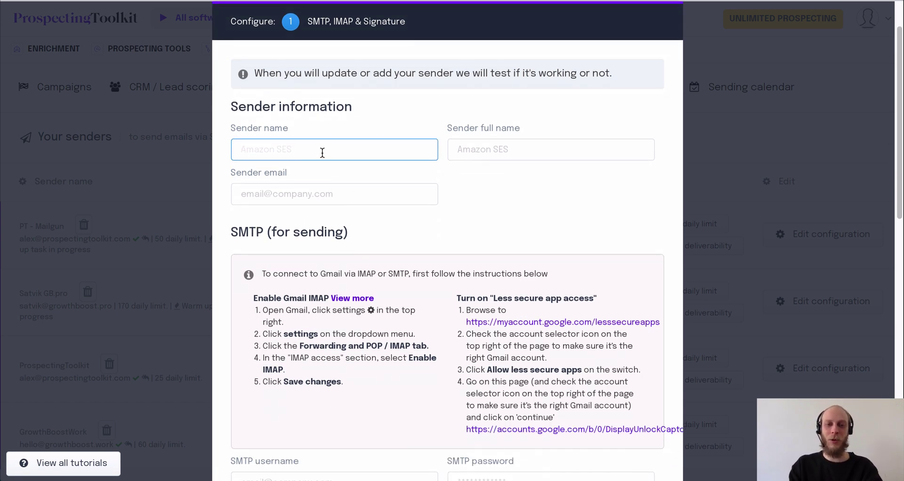
left_click(475, 144)
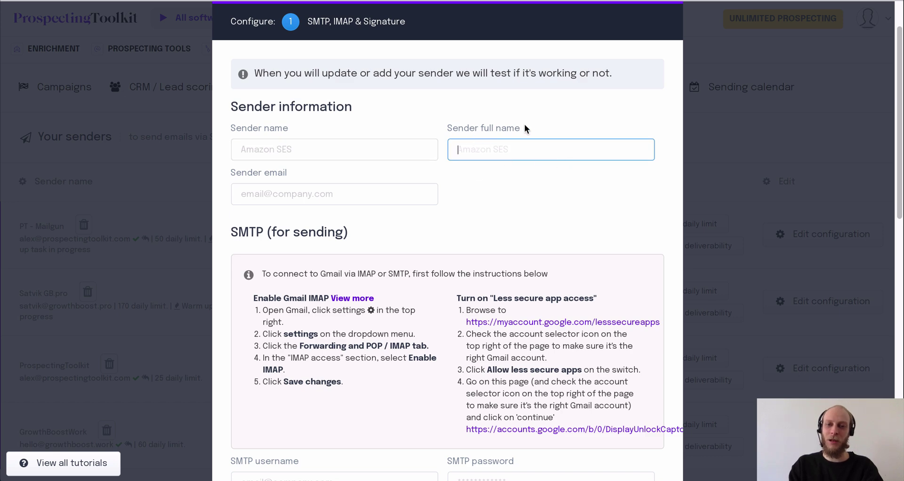
left_click_drag(527, 127, 517, 140)
left_click(516, 140)
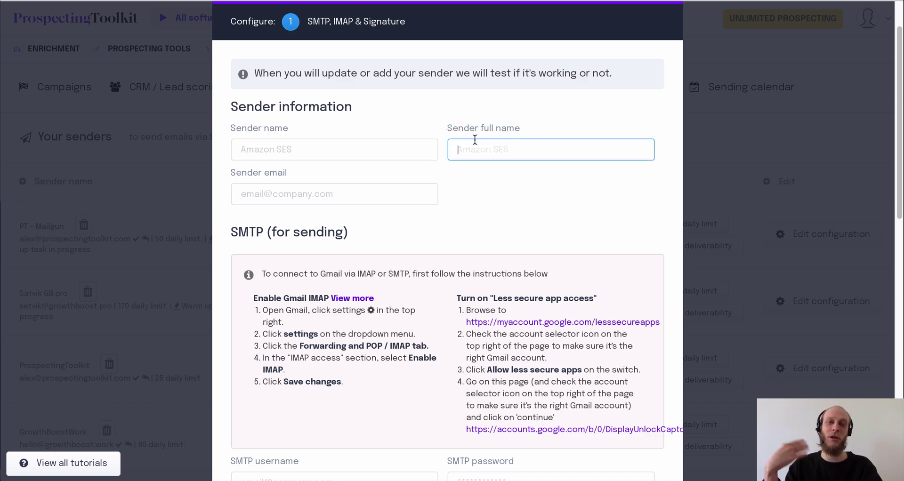
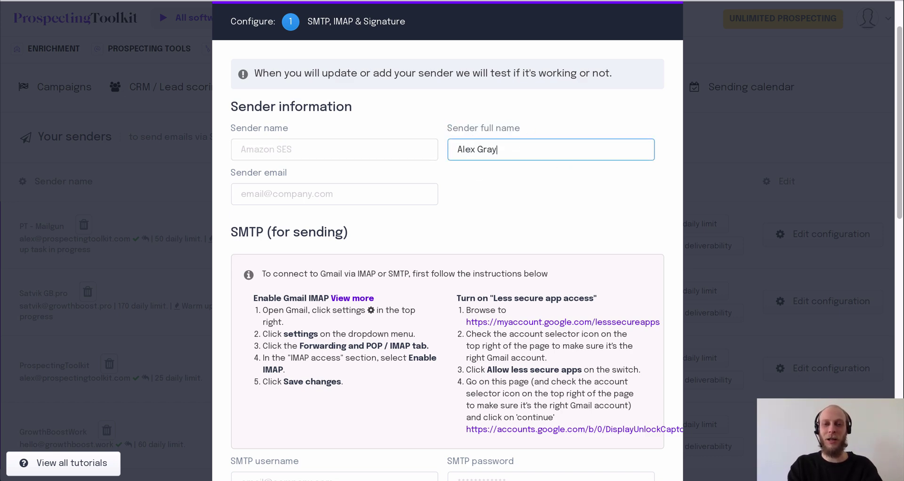
Enter the sender's e-mail address in the Sender email field.
left_click(334, 200)
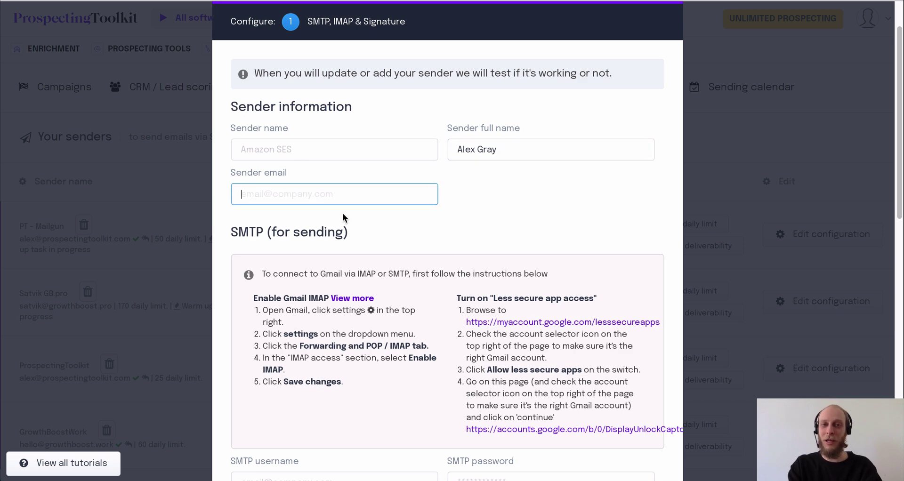
type("email@m")
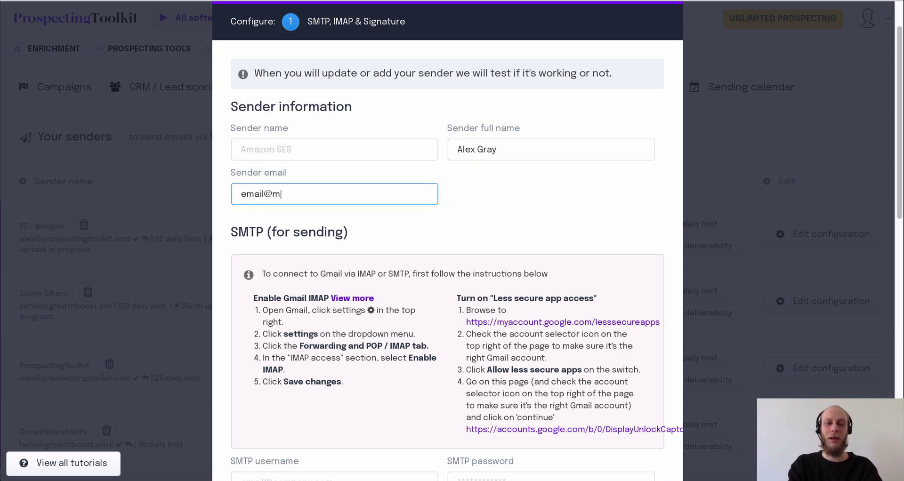
type("yemail.co")
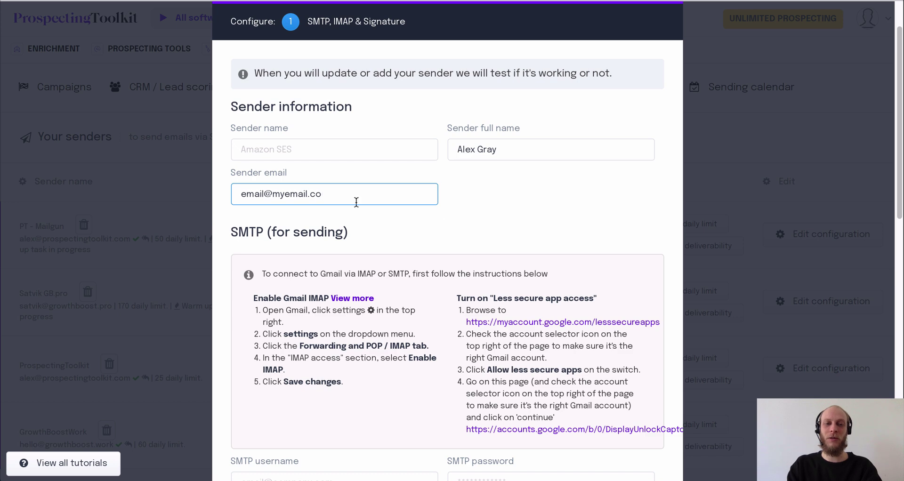
left_click_drag(321, 194, 310, 194)
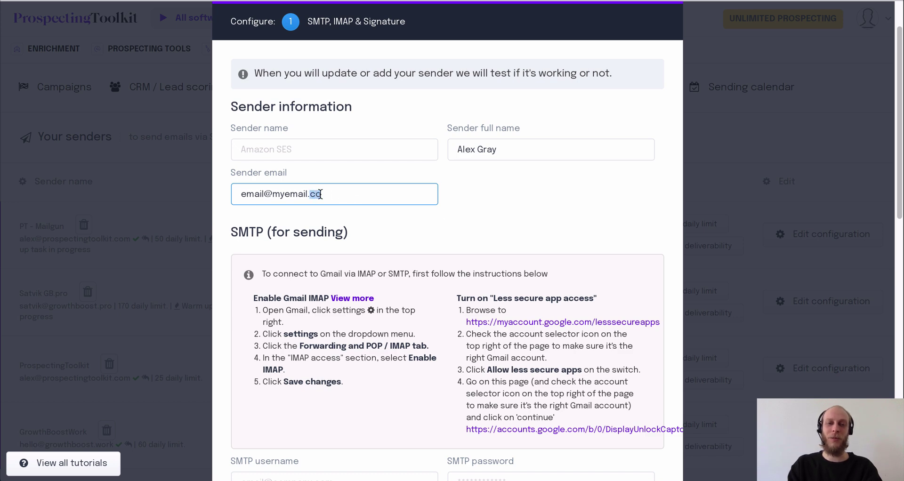
triple_click(259, 194)
left_click(450, 205)
left_click(369, 159)
scroll(443, 187, "down", 1)
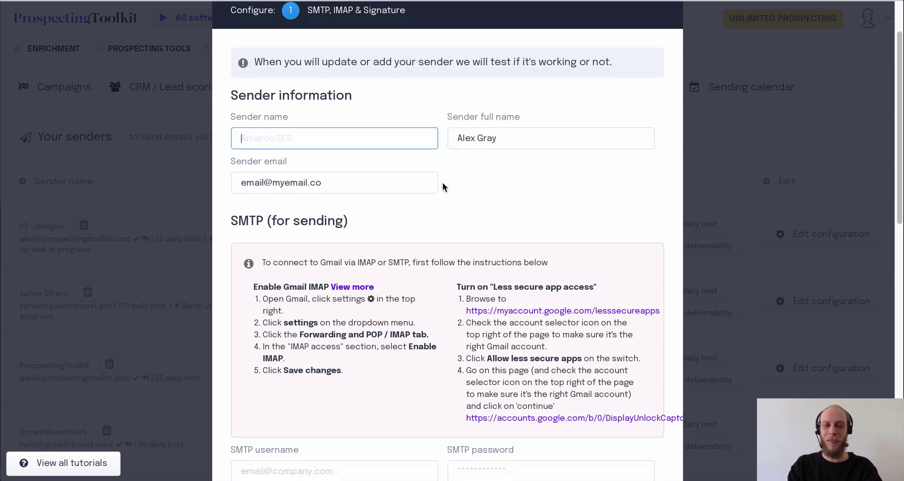
scroll(443, 187, "down", 3)
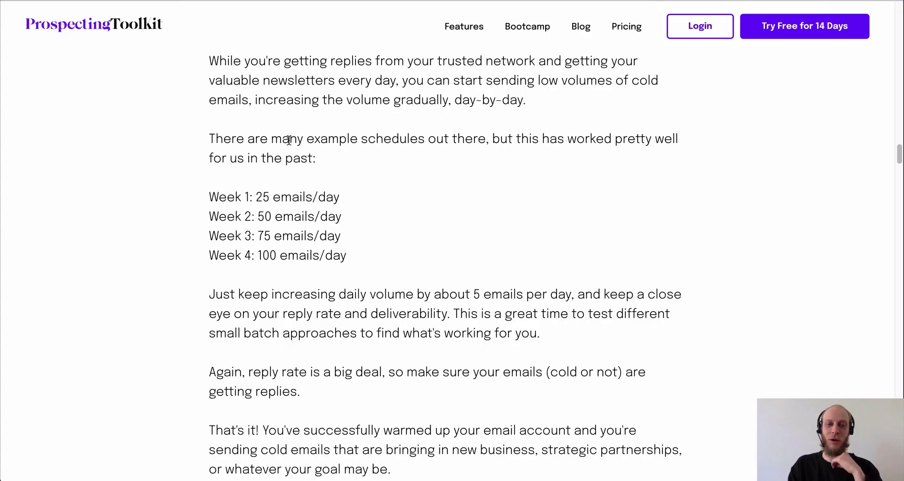
Scroll the blog guide to the 'For Gmail / Google Workspace' instructions and highlight them.
scroll(288, 140, "down", 12)
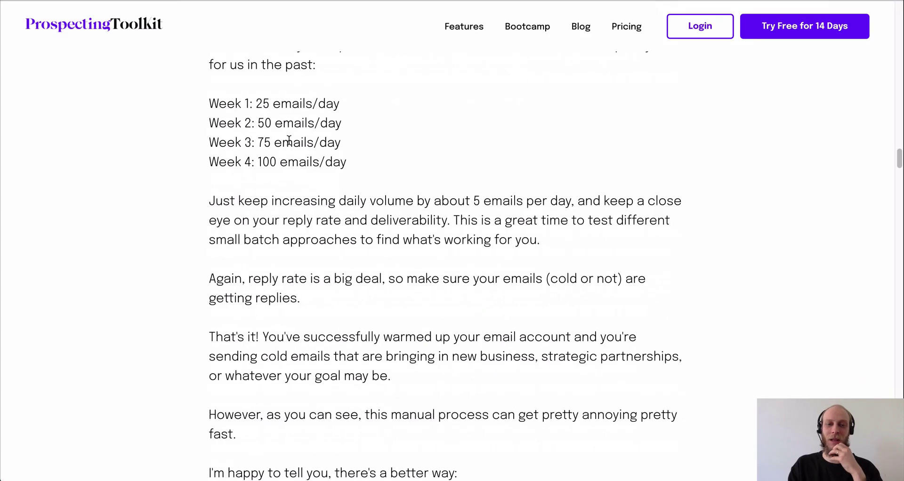
scroll(293, 144, "down", 9)
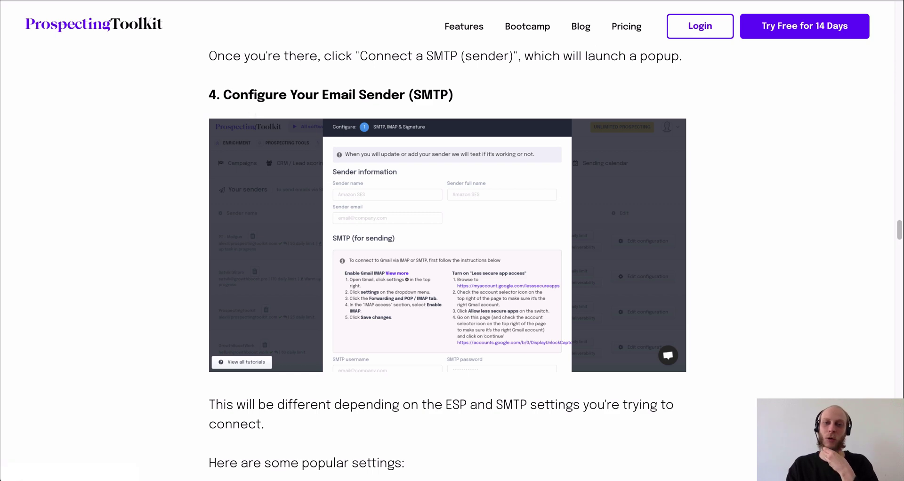
scroll(150, 166, "down", 9)
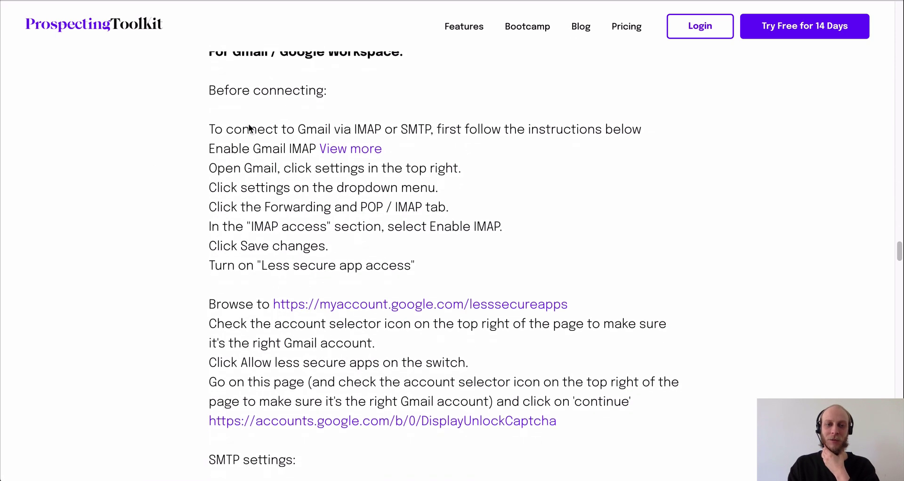
left_click_drag(207, 109, 631, 402)
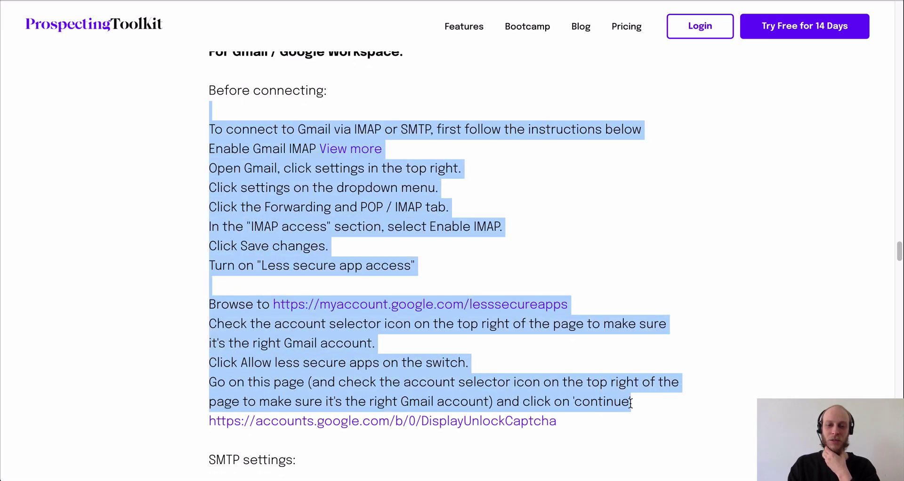
left_click(631, 403)
scroll(554, 370, "down", 9)
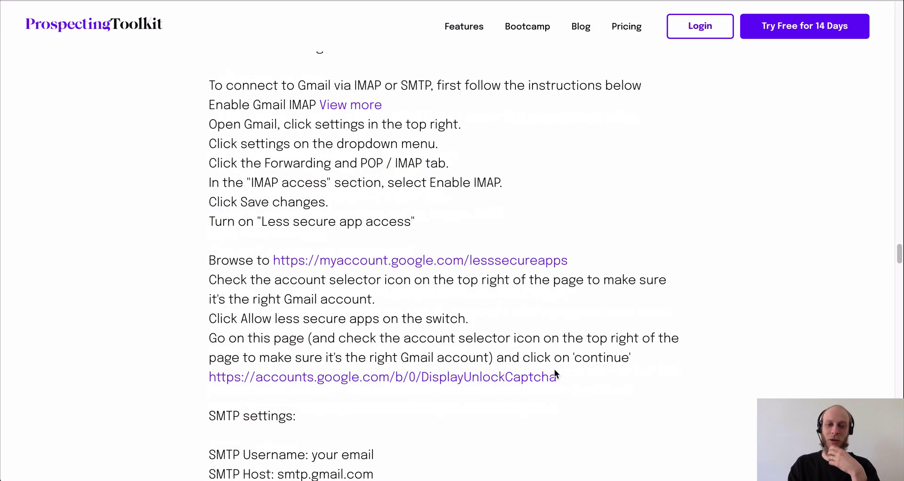
scroll(434, 201, "down", 3)
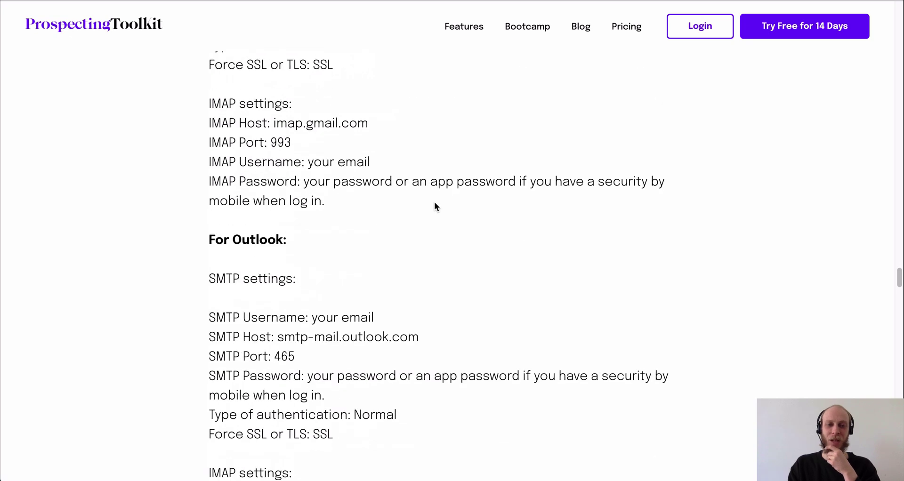
scroll(434, 202, "up", 4)
Review the guide's Gmail SMTP and IMAP settings, including the SMTP Username line.
left_click_drag(210, 111, 412, 366)
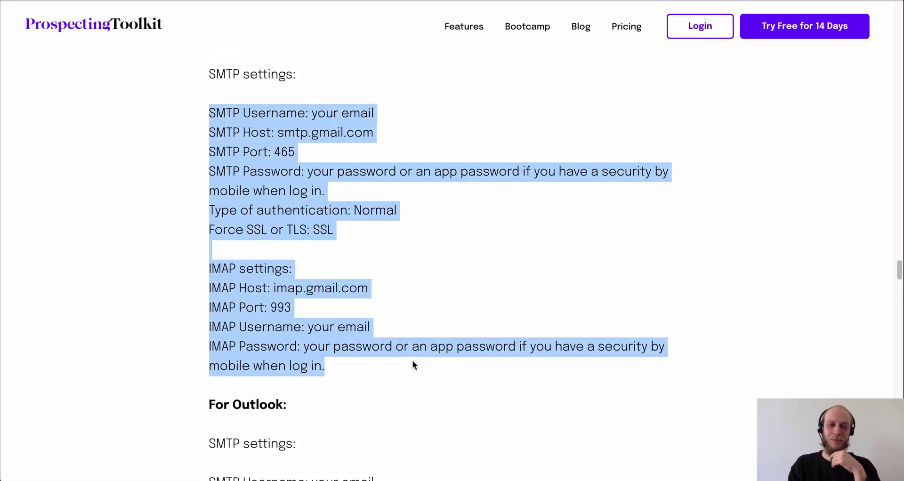
right_click(413, 361)
left_click(164, 327)
left_click(165, 328)
scroll(165, 328, "down", 5)
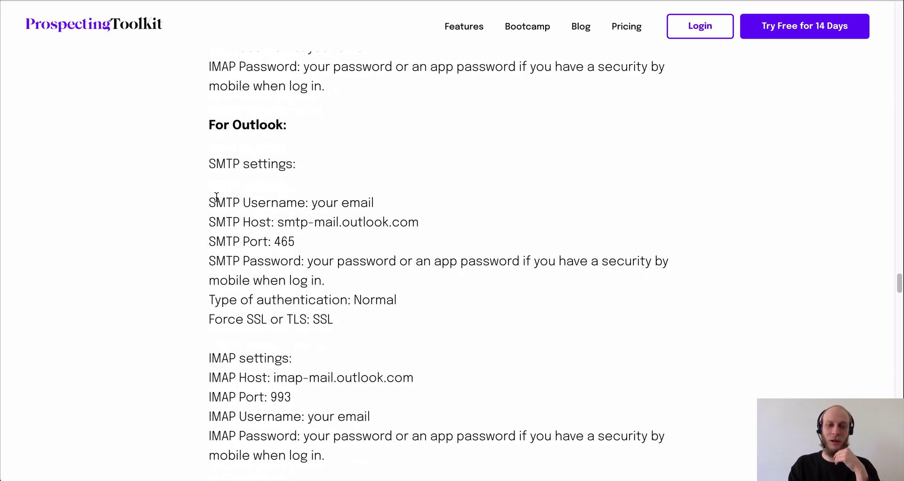
left_click_drag(213, 198, 247, 210)
left_click(247, 213)
scroll(248, 213, "down", 2)
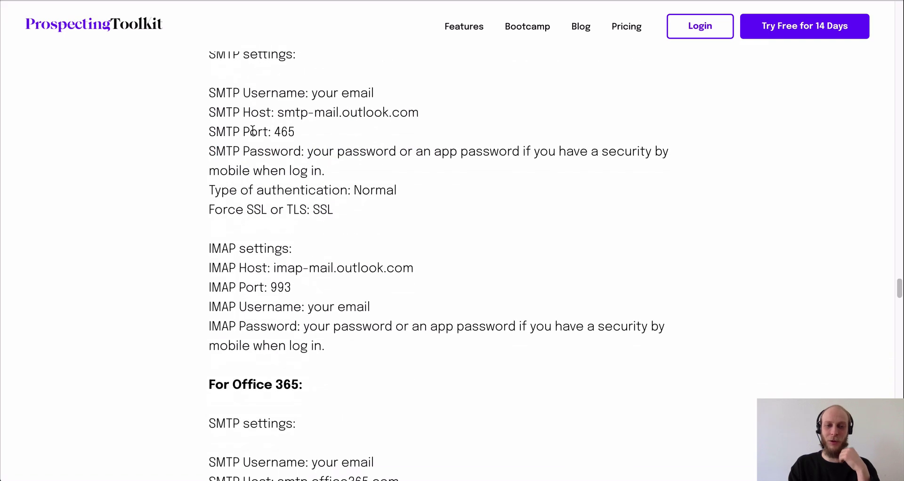
scroll(252, 130, "down", 5)
scroll(282, 168, "down", 5)
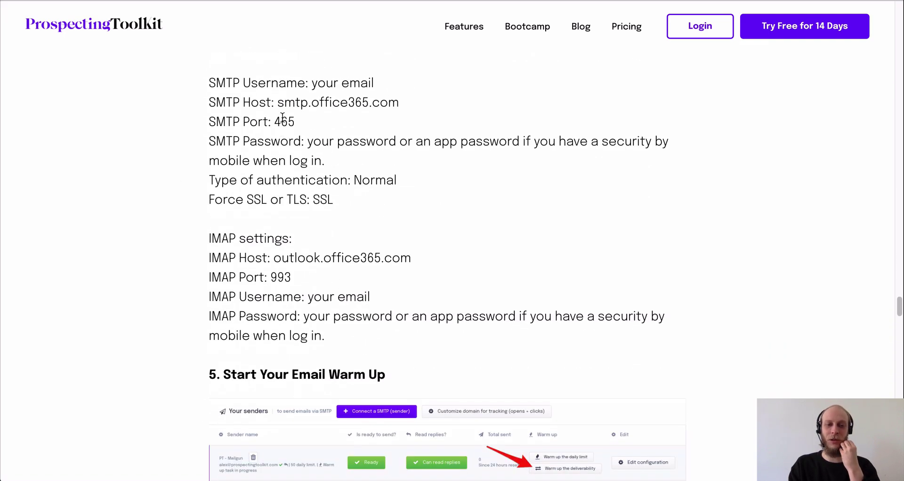
scroll(293, 133, "up", 15)
scroll(293, 134, "up", 5)
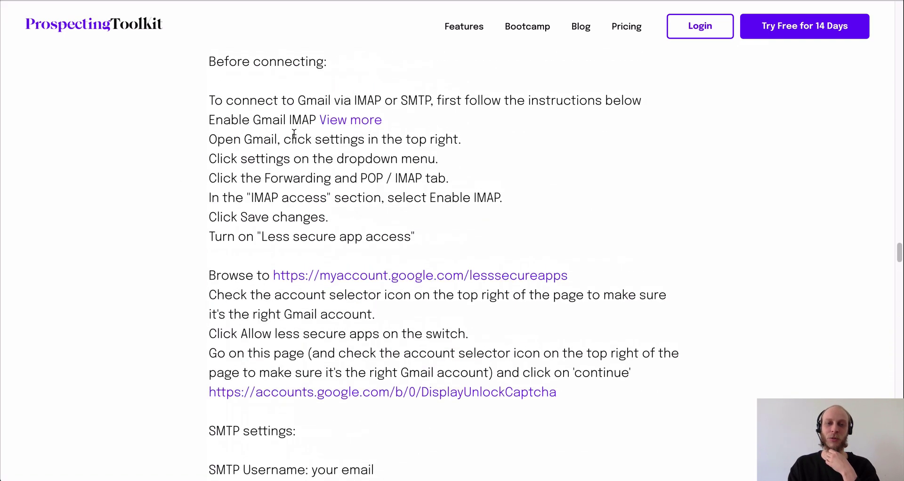
scroll(284, 202, "down", 1)
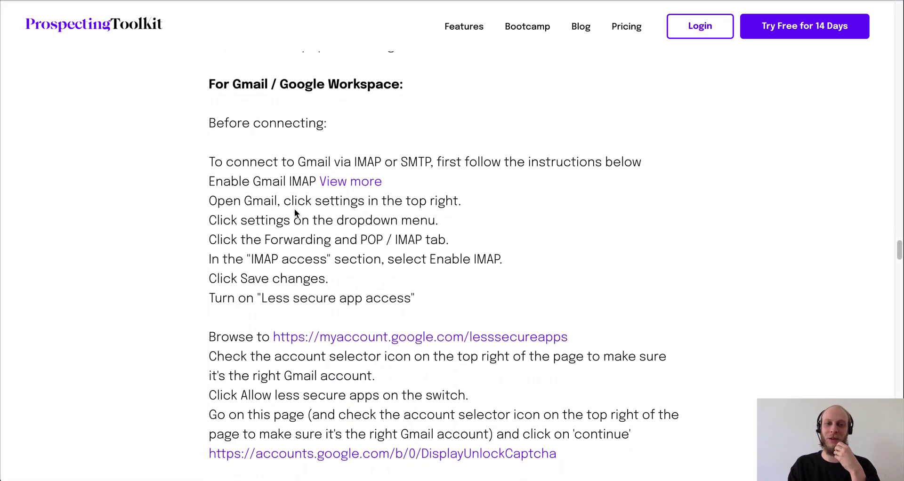
scroll(295, 209, "down", 1)
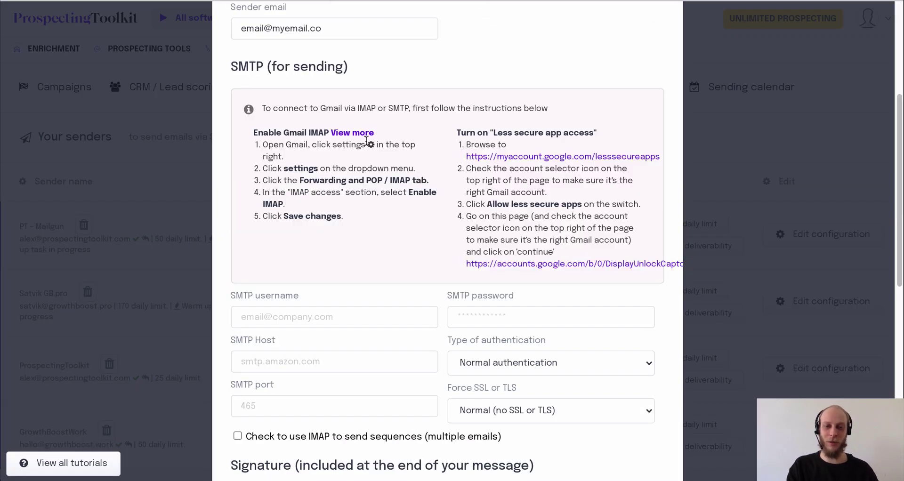
Fill in the SMTP username and password, host smtp.gmail.com and port 465, keeping normal authentication.
scroll(366, 140, "down", 3)
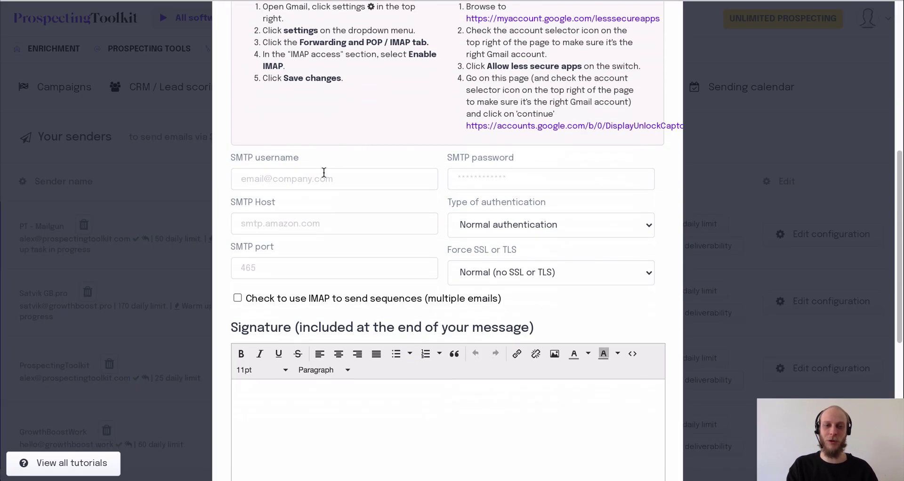
left_click(323, 173)
type("smtp")
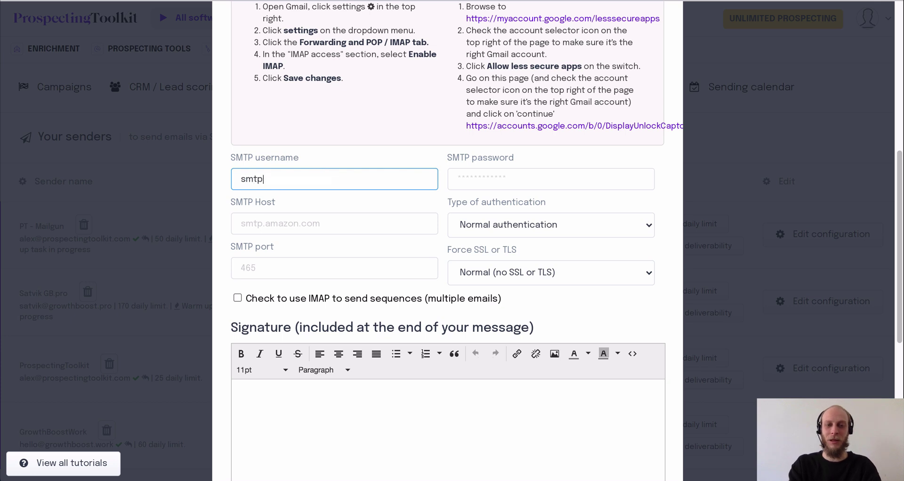
key("BackSpace")
key("BackSpace")
key("BackSpace")
key("BackSpace")
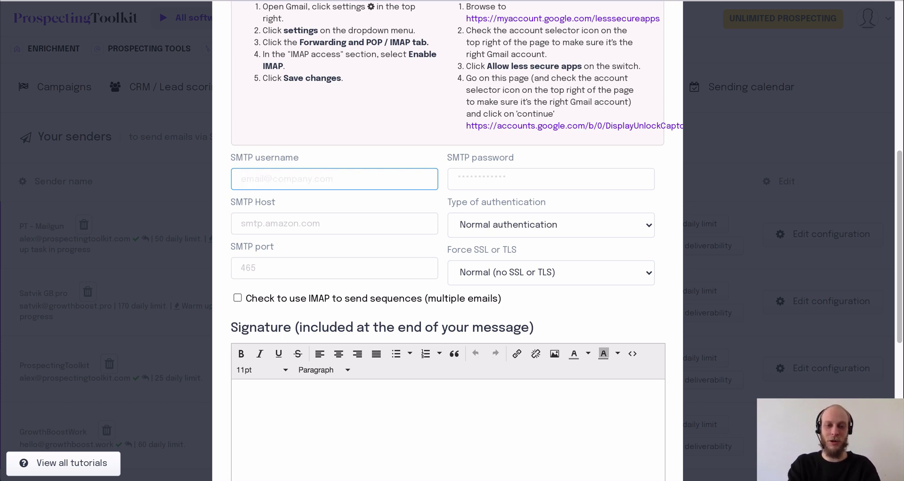
type("email@")
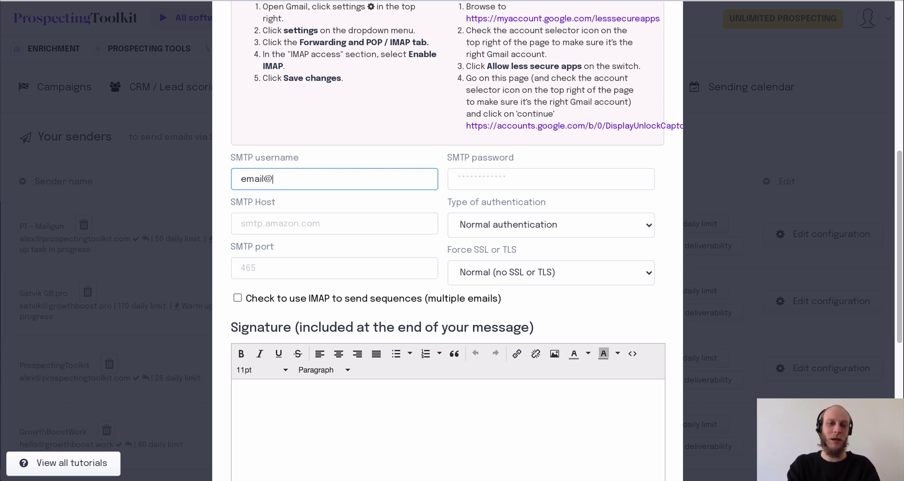
type("myemail.co")
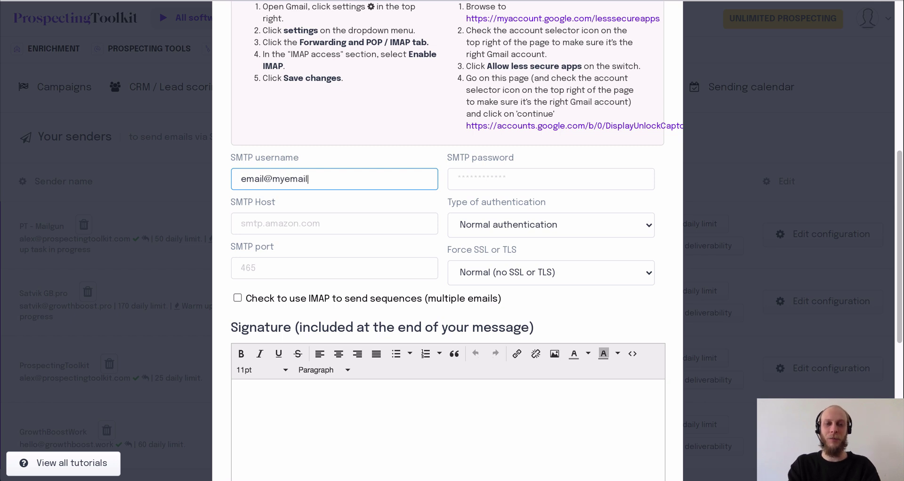
key("Tab")
type("s")
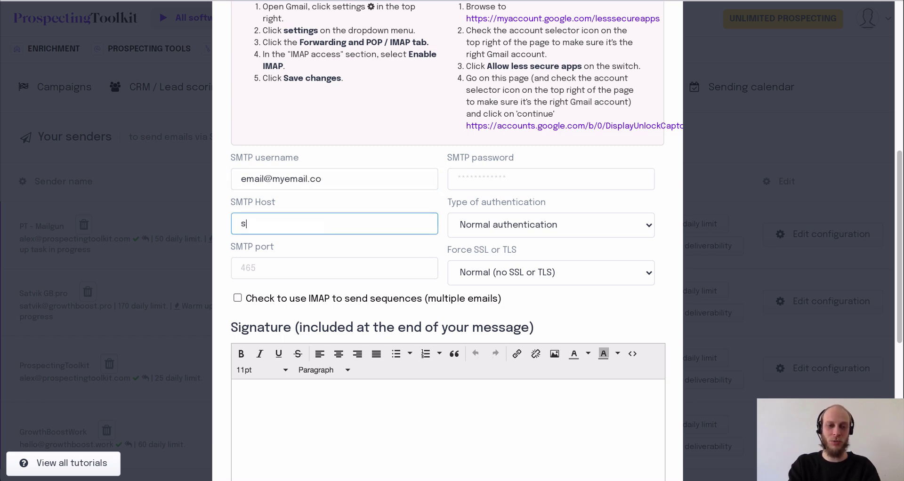
type("mtp.gmail.com")
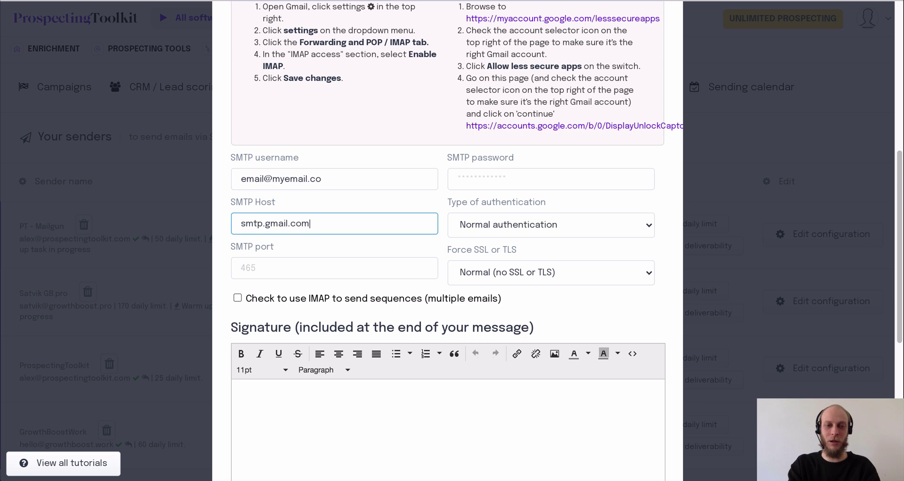
key("Tab")
type("465")
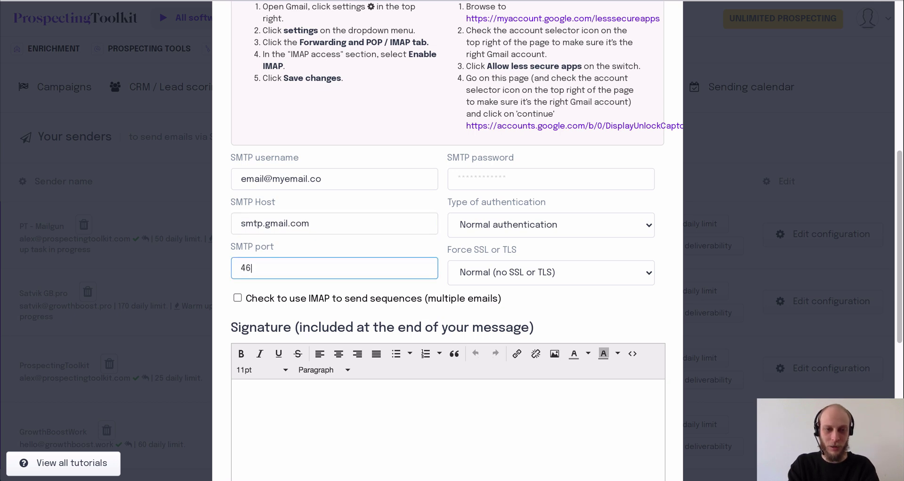
left_click(518, 180)
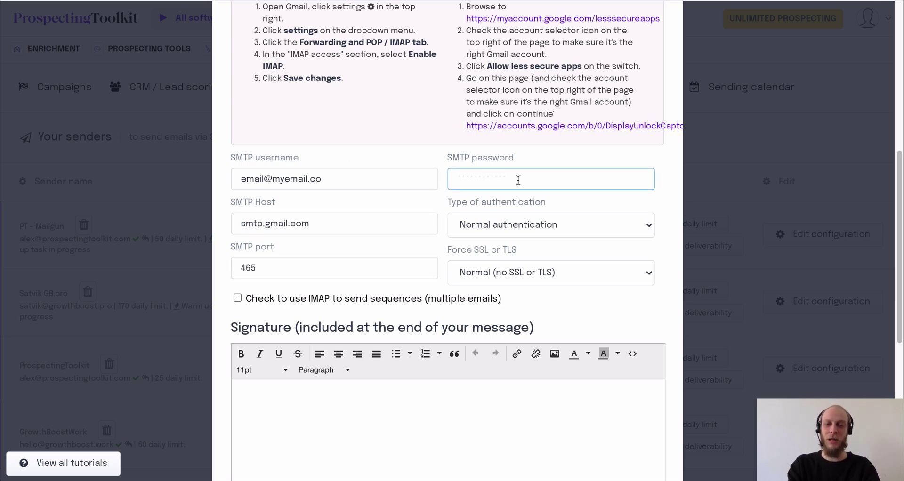
type("***")
left_click(513, 229)
left_click(509, 226)
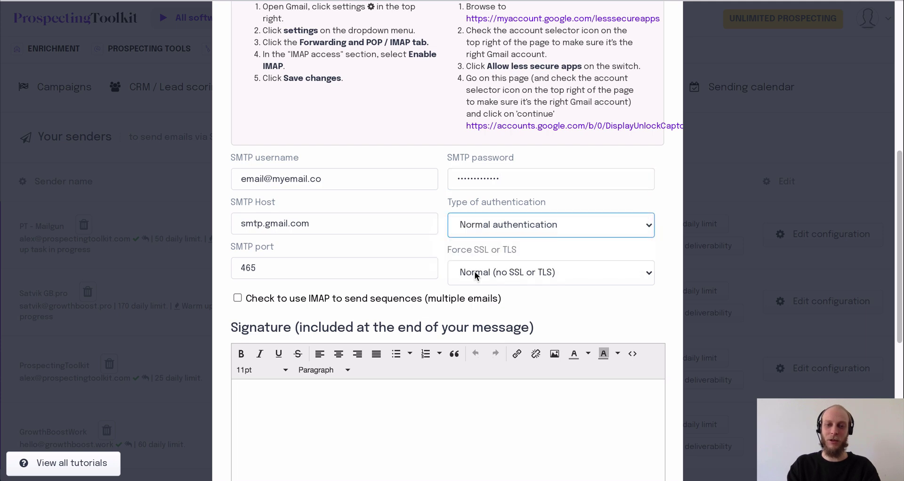
Enable IMAP with host imap.gmail.com, the sender's e-mail as username, and port 993.
scroll(408, 215, "down", 3)
left_click(247, 166)
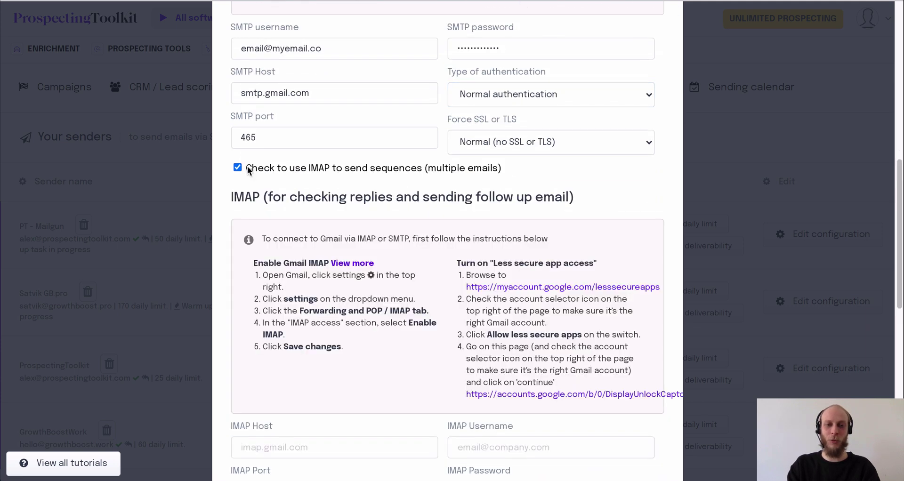
scroll(399, 178, "down", 5)
left_click(312, 212)
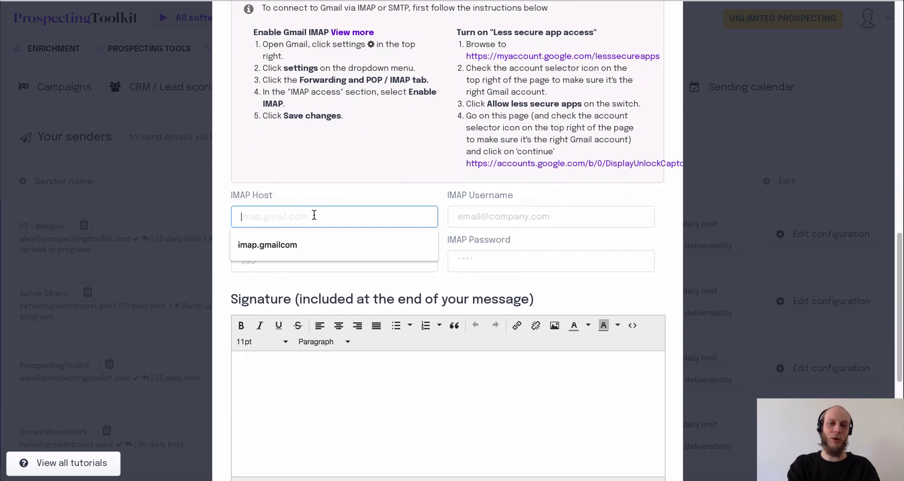
type("imap.gmia")
key("BackSpace")
key("BackSpace")
key("BackSpace")
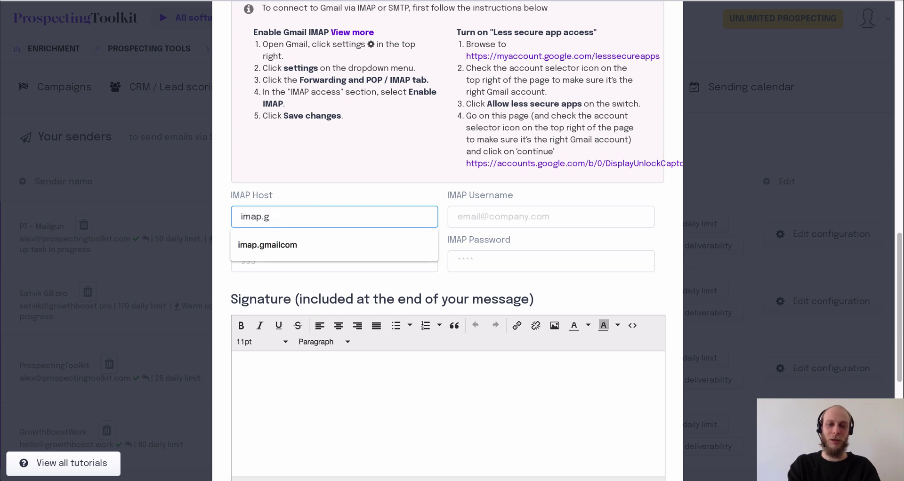
type("mail.com")
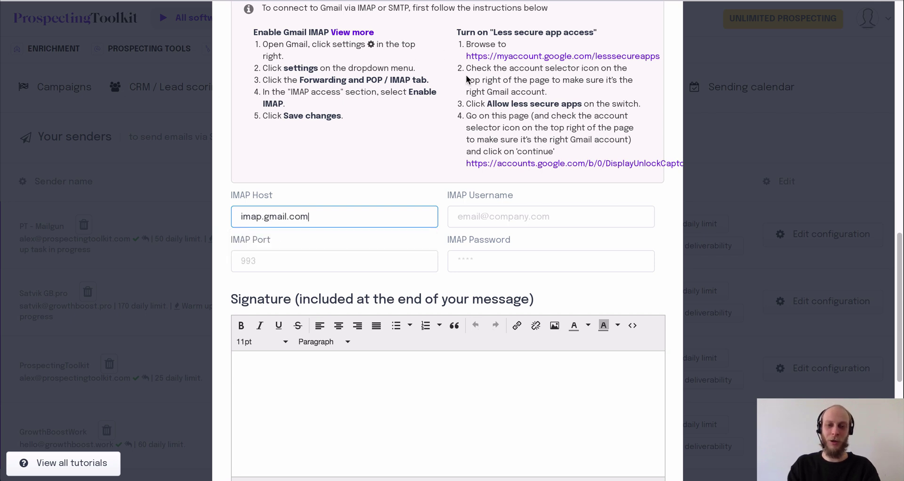
left_click(464, 218)
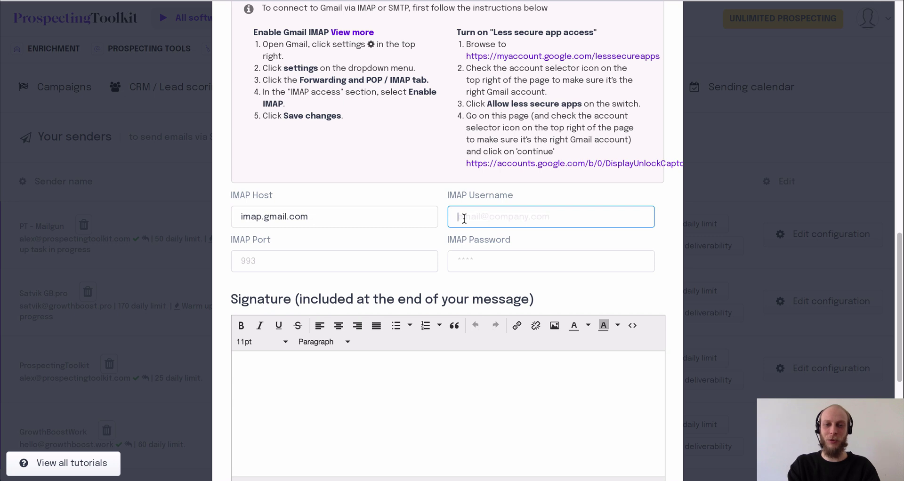
type("email@myemail")
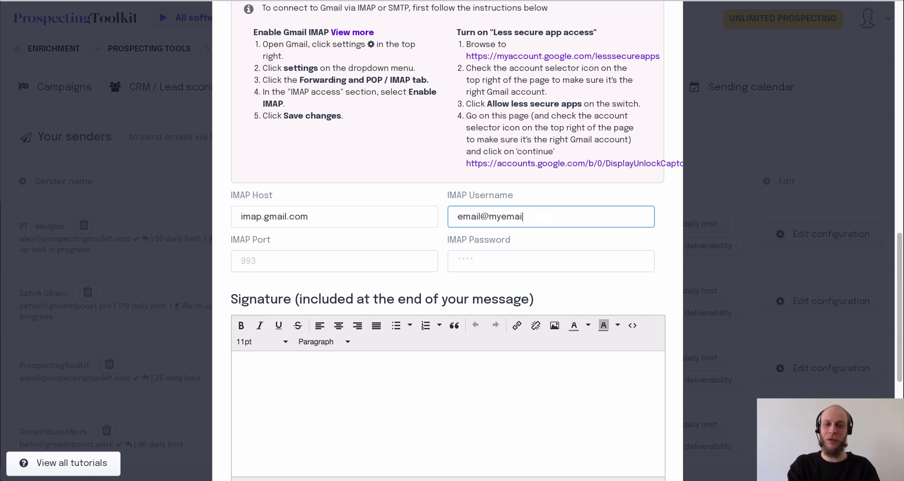
type(".co")
left_click(267, 261)
type("9")
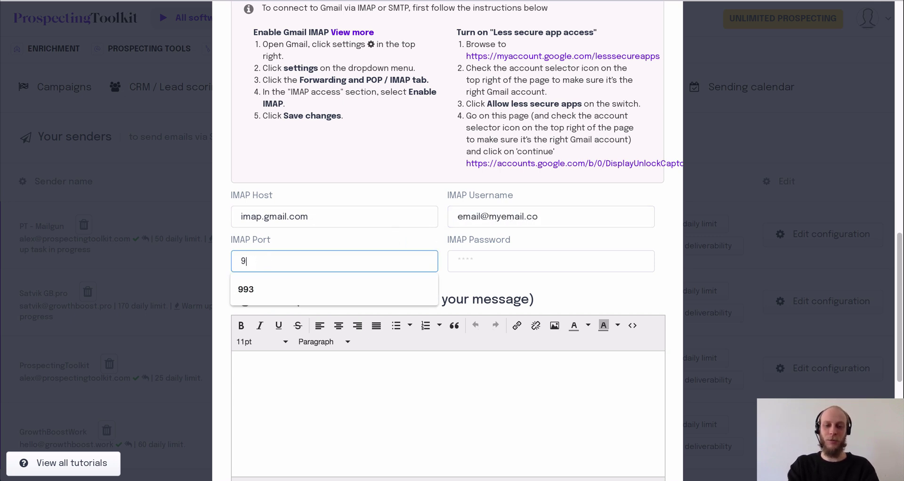
type("93")
left_click(467, 262)
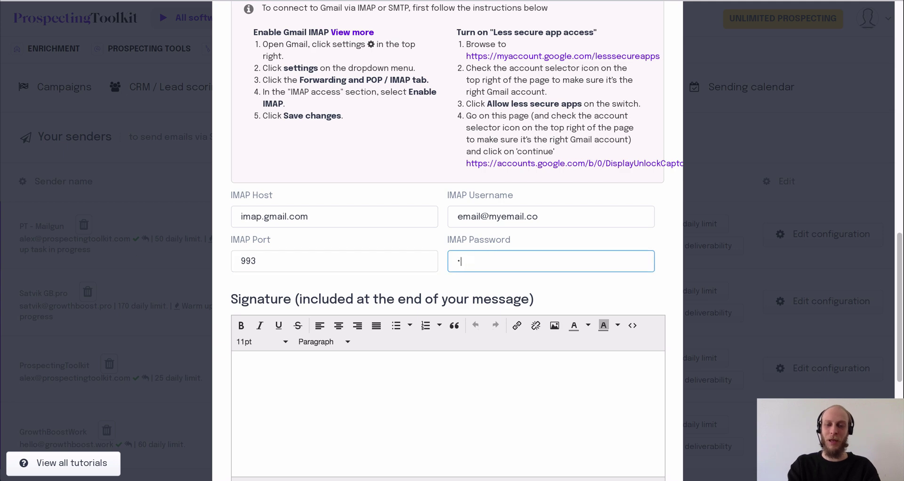
Enter the IMAP password and leave the sender signature empty.
scroll(320, 276, "down", 3)
left_click(320, 277)
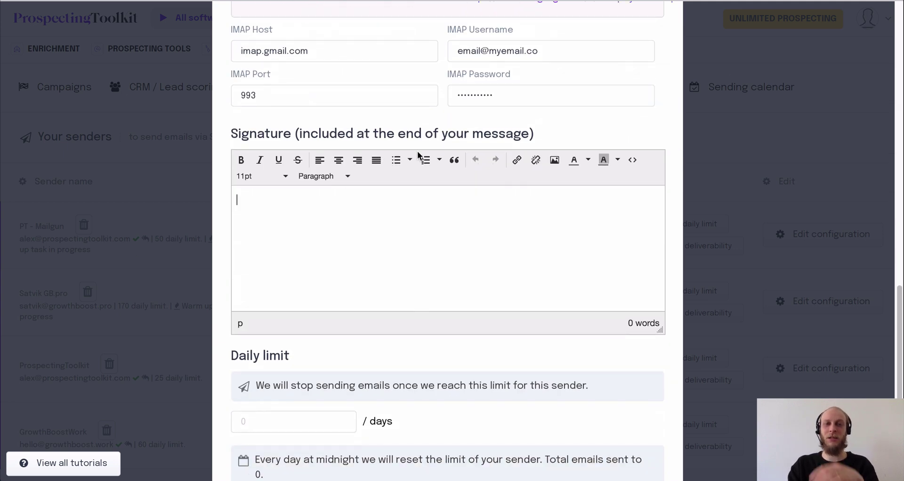
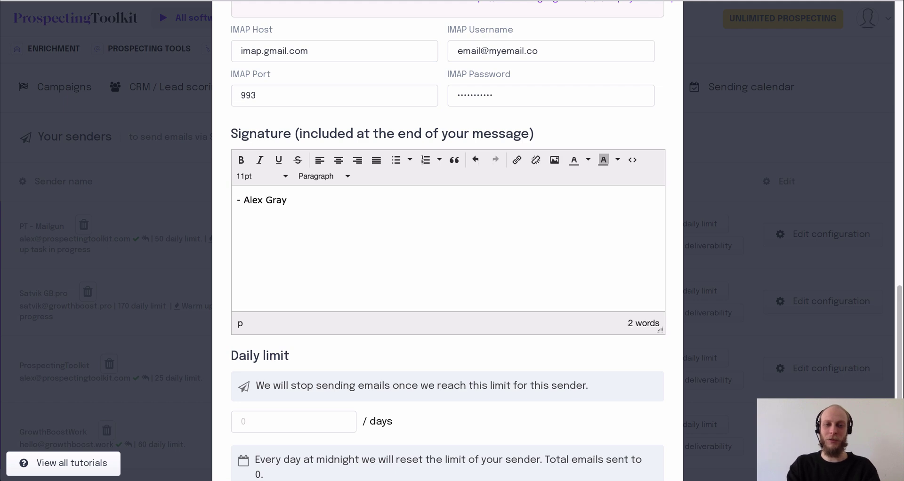
key("ctrl+a")
key("BackSpace")
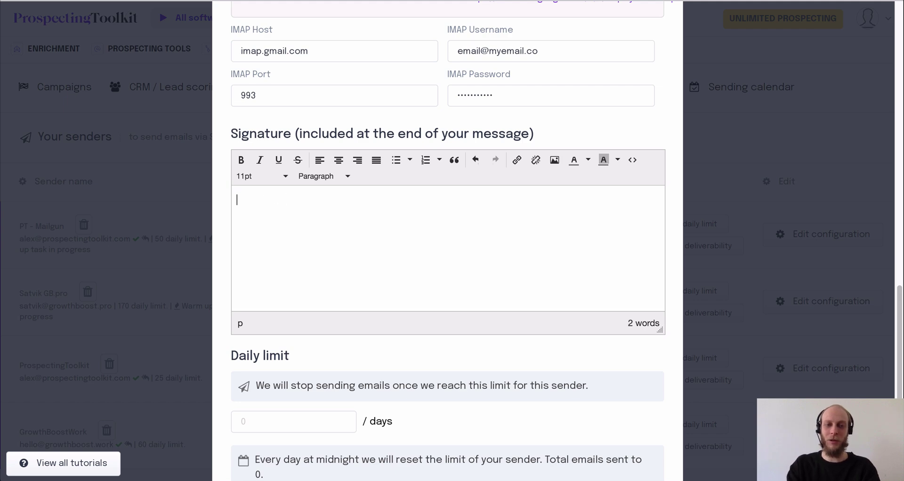
Set the daily limit to 100 with a (GMT-06:00) Mexico City reset timezone, and close the support chat.
scroll(295, 253, "down", 3)
left_click(268, 282)
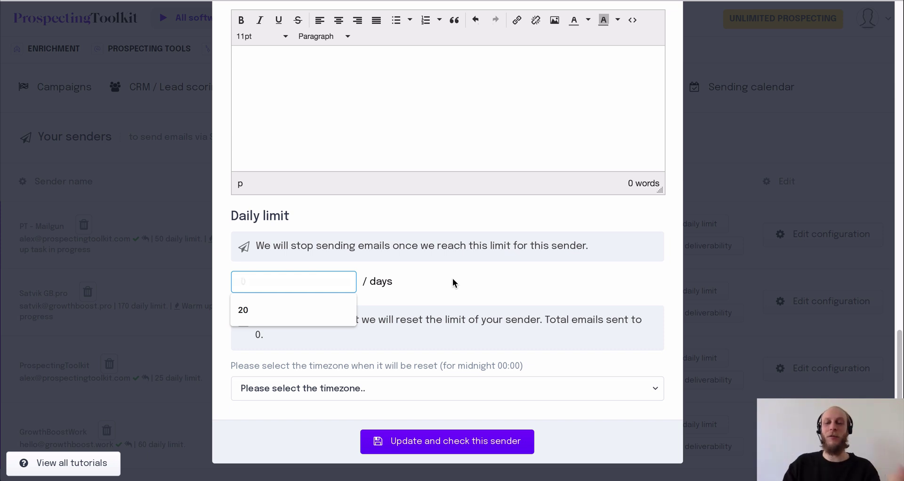
type("100")
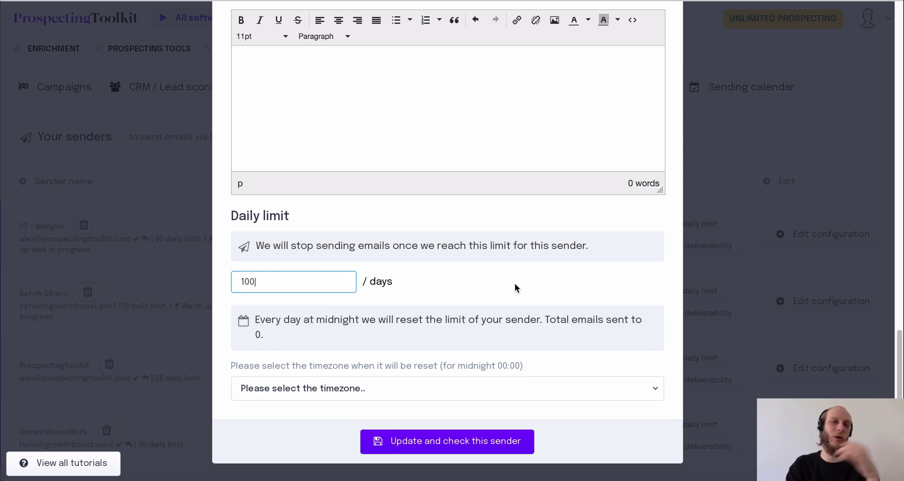
left_click(328, 388)
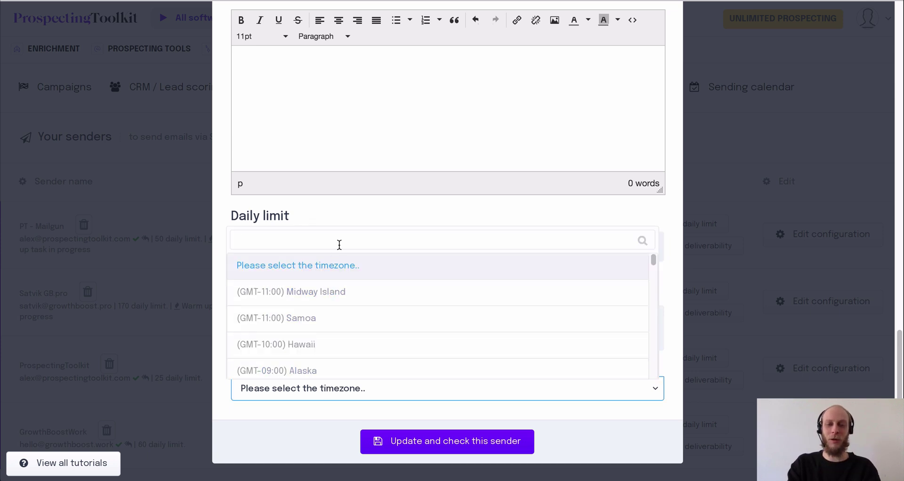
type("mexi")
left_click(317, 365)
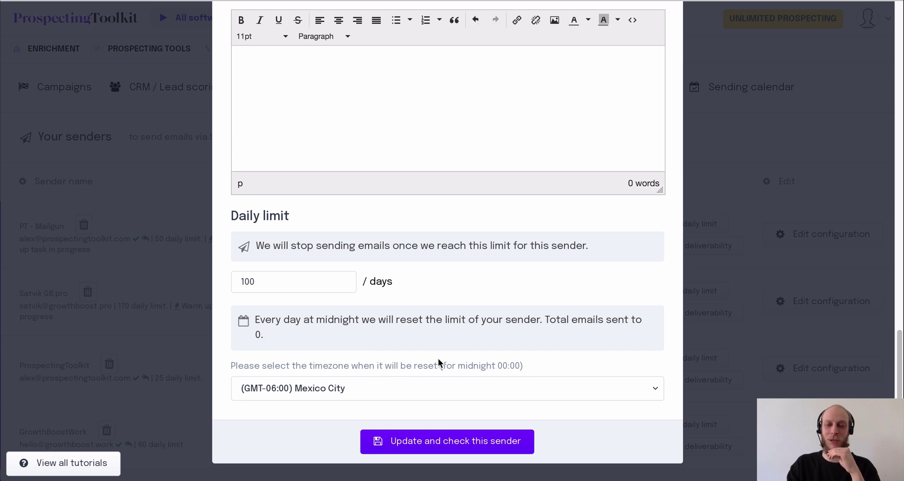
left_click_drag(470, 366, 540, 365)
left_click(540, 366)
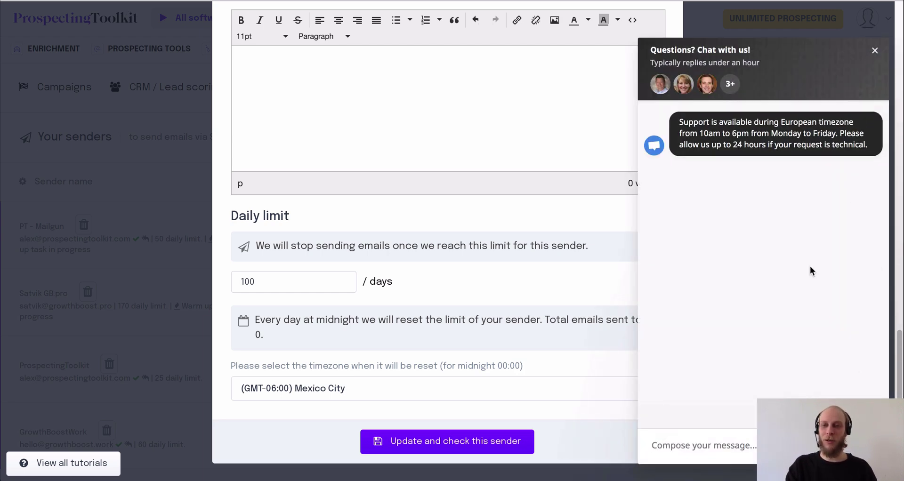
left_click(875, 53)
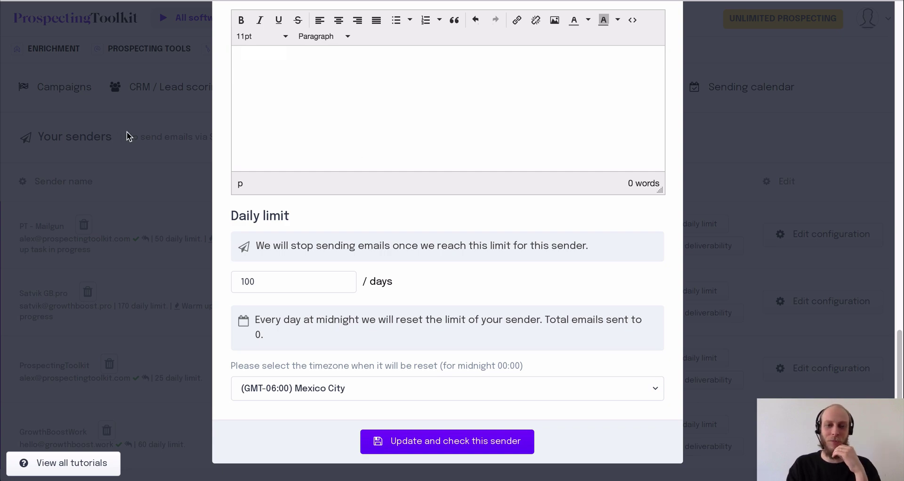
scroll(457, 133, "up", 15)
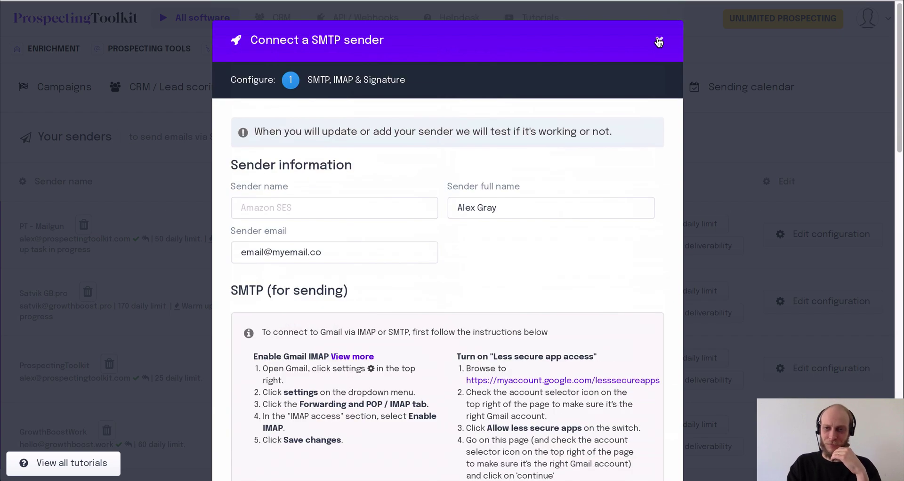
Close the Connect a SMTP sender form and open deliverability warm-up for the PT - Mailgun sender.
left_click(659, 42)
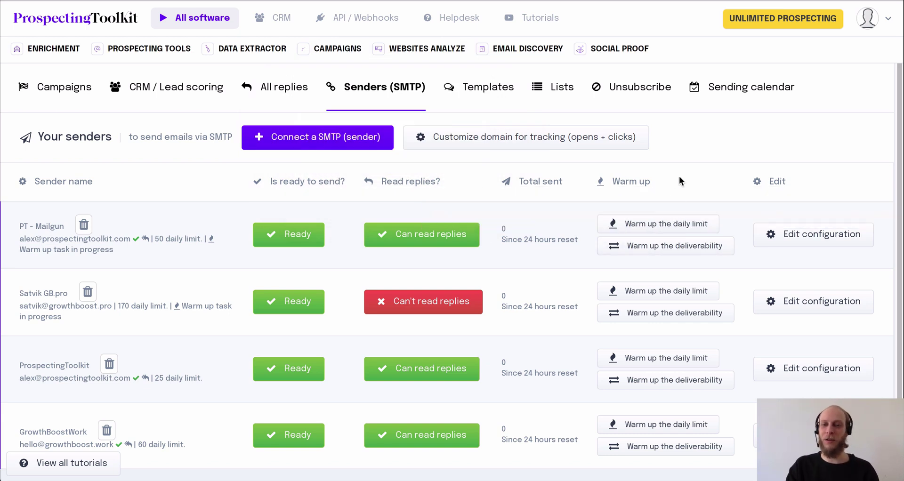
left_click(644, 247)
Keep deliverability warm-up active with a maximum of 45 emails per day and a daily increase of 2.
scroll(289, 201, "down", 3)
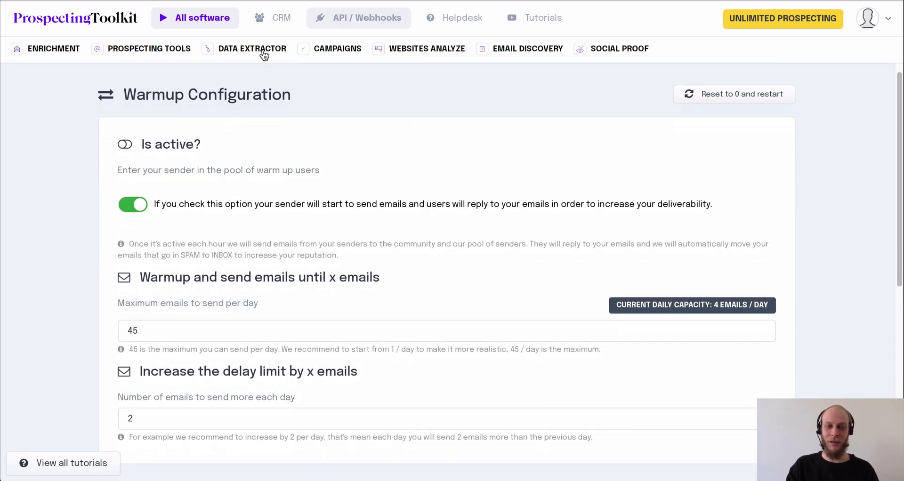
scroll(394, 206, "down", 1)
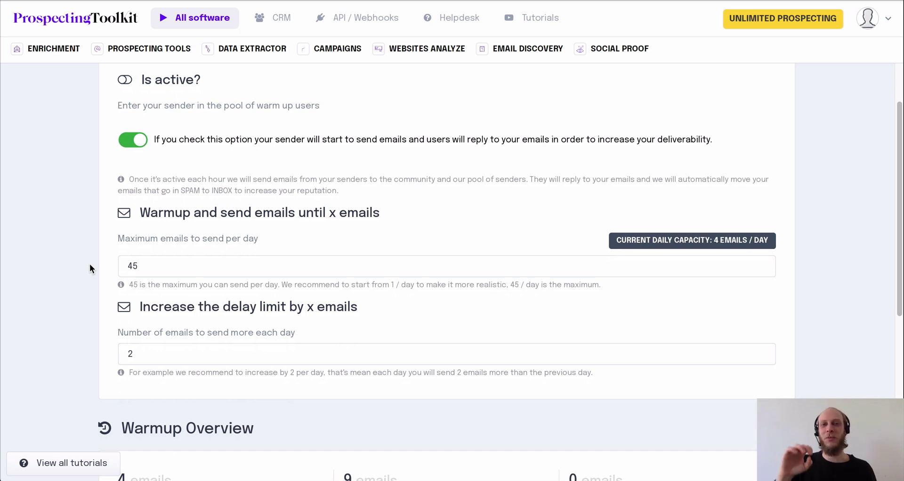
left_click_drag(163, 262, 94, 262)
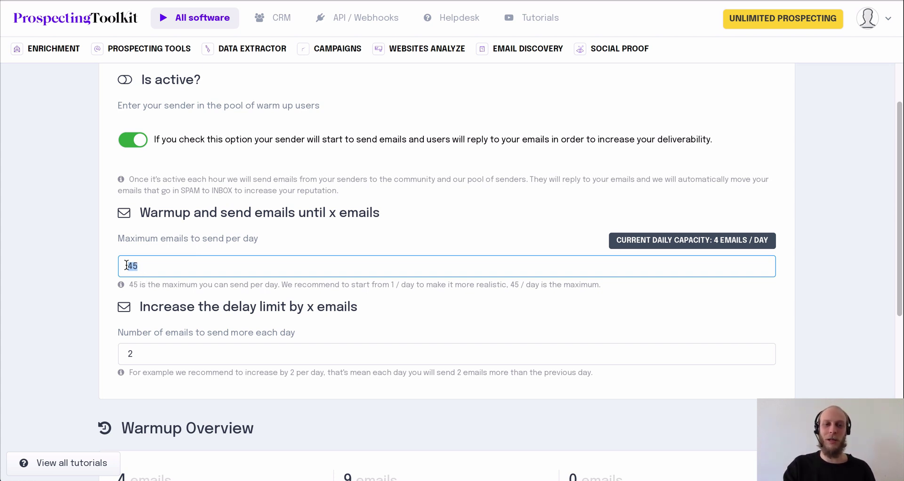
left_click(119, 354)
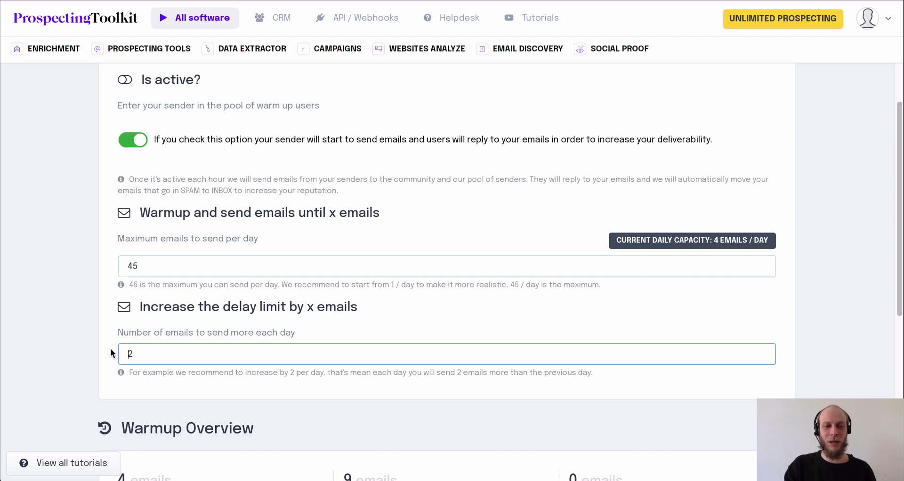
left_click(77, 351)
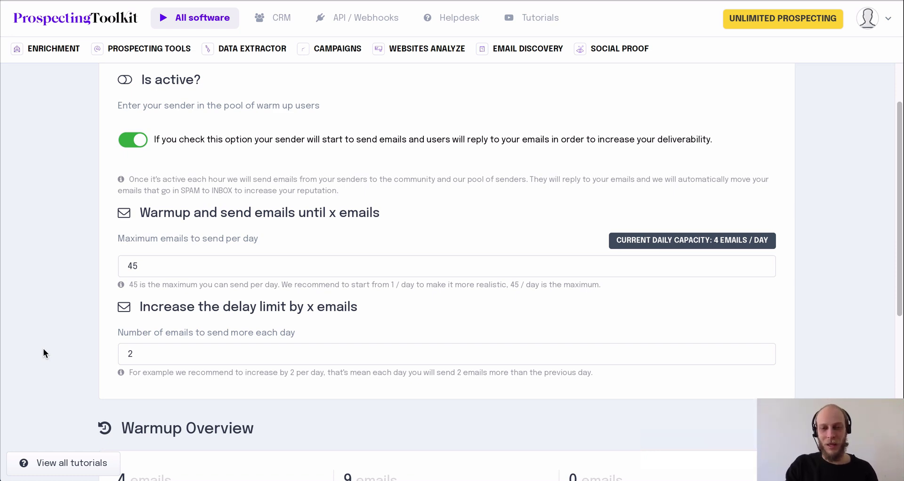
Inspect the Warmup Overview chart of emails sent and moved from SPAM.
scroll(43, 353, "down", 7)
mouse_move(381, 273)
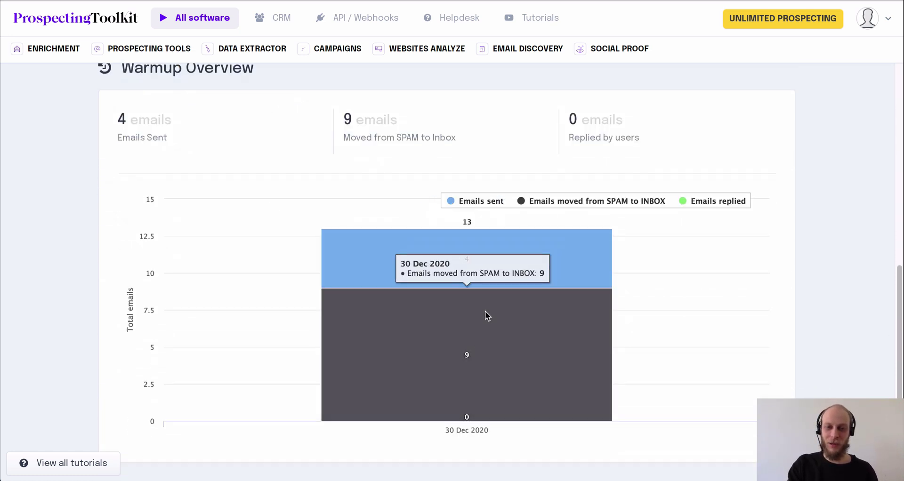
mouse_move(399, 339)
mouse_move(452, 259)
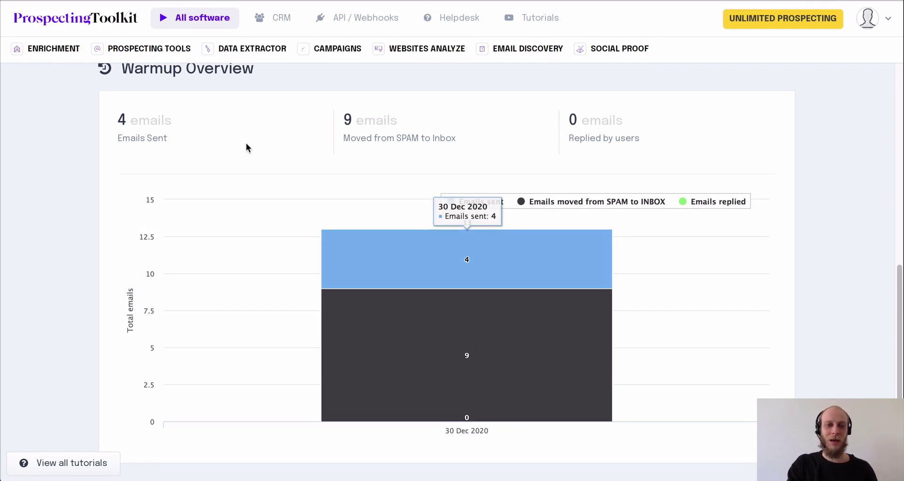
scroll(246, 143, "up", 2)
scroll(250, 141, "down", 2)
mouse_move(452, 315)
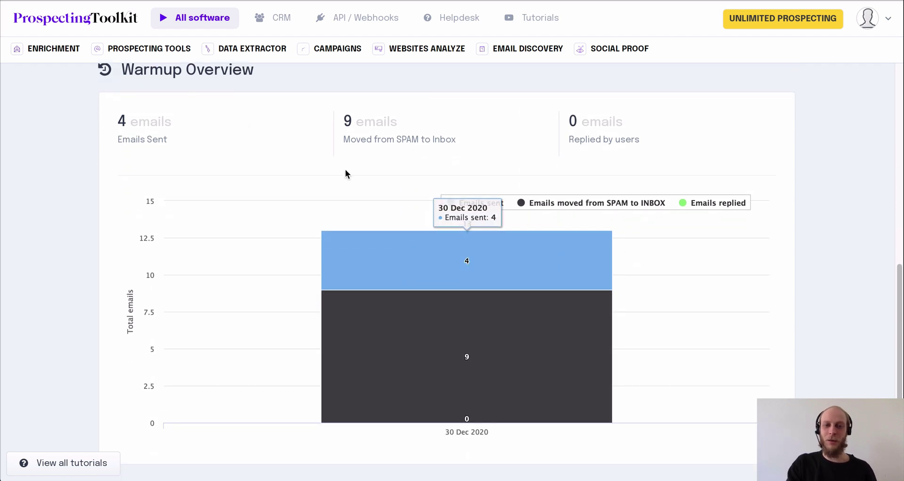
scroll(345, 174, "up", 10)
scroll(345, 174, "down", 10)
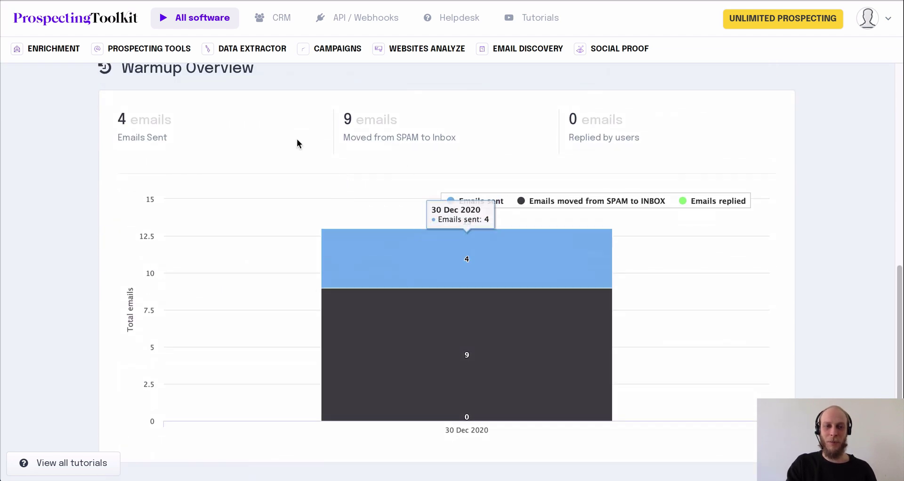
scroll(309, 217, "up", 1)
scroll(310, 216, "up", 10)
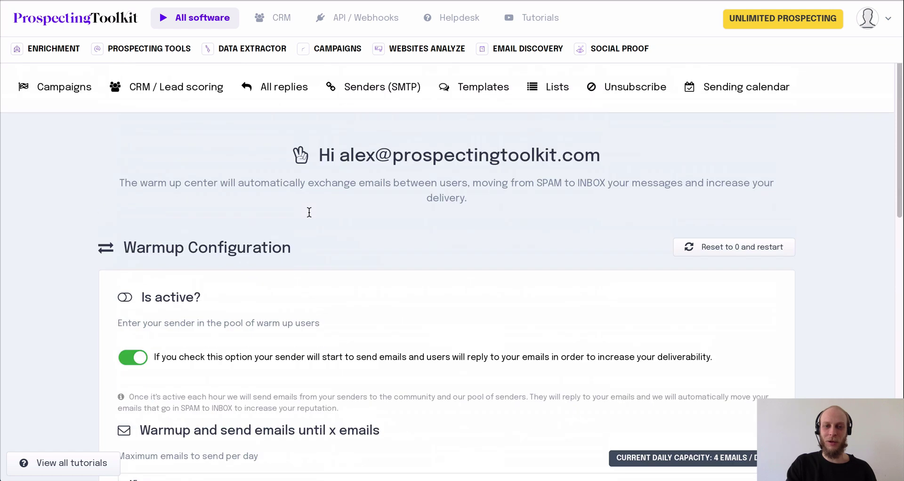
Configure PT - Mailgun's daily-limit warm-up to increase by 3 daily, stopping at 50, and save.
left_click(365, 90)
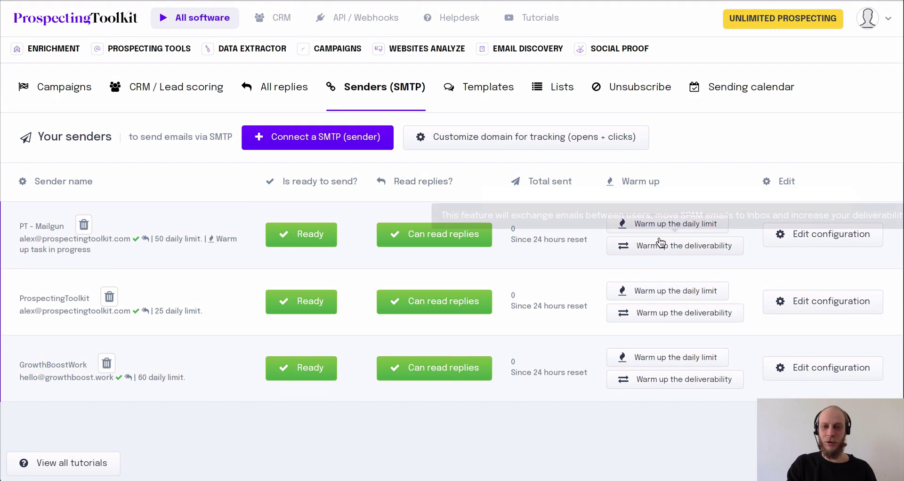
left_click(654, 225)
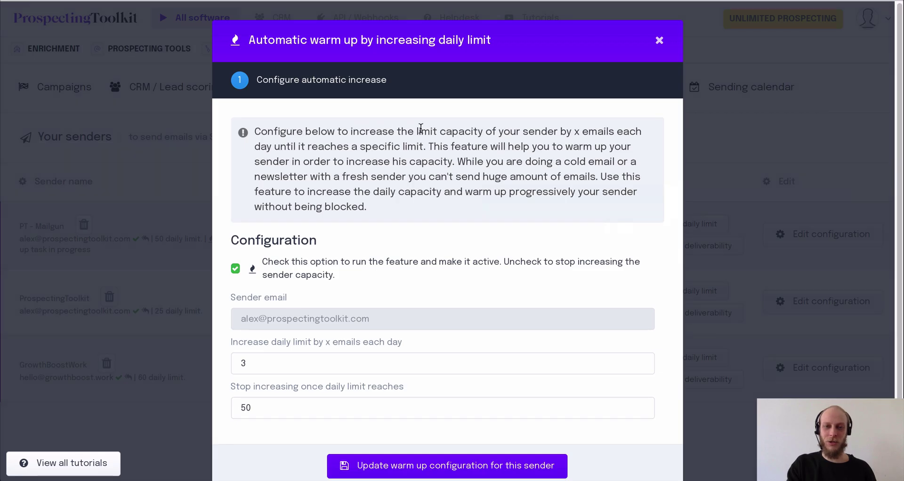
scroll(418, 129, "down", 1)
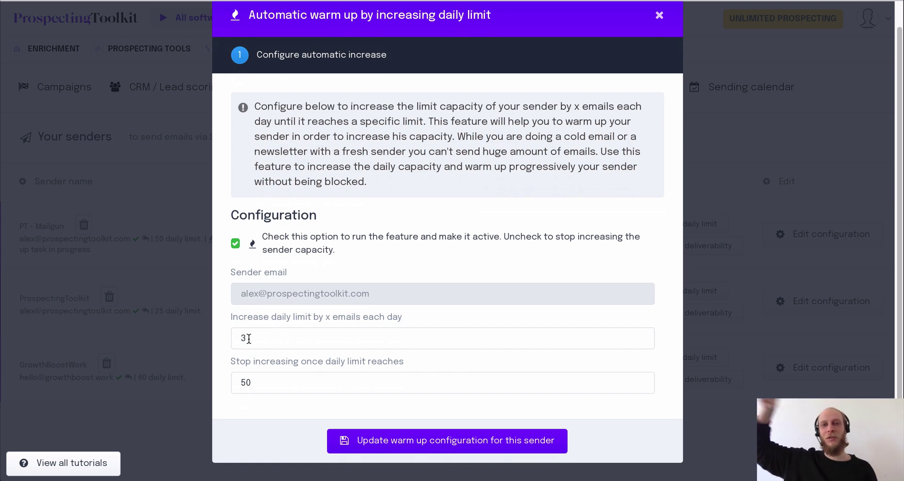
left_click_drag(256, 383, 224, 382)
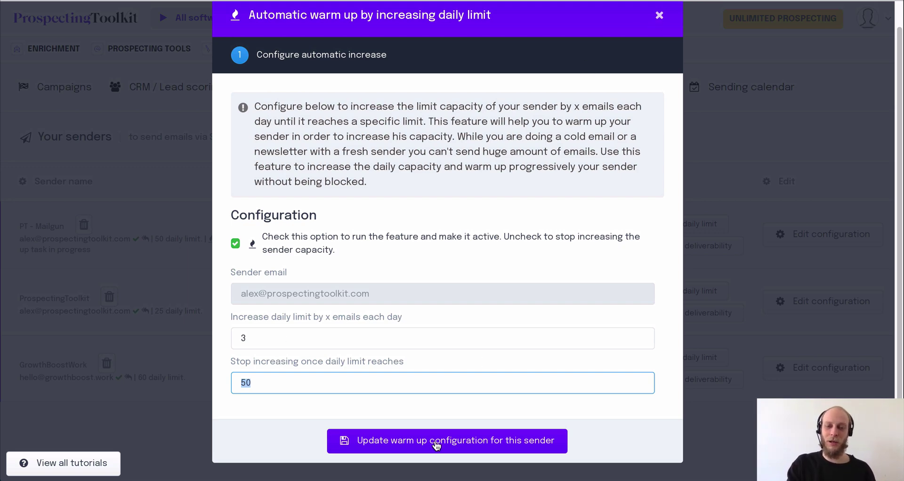
left_click(660, 6)
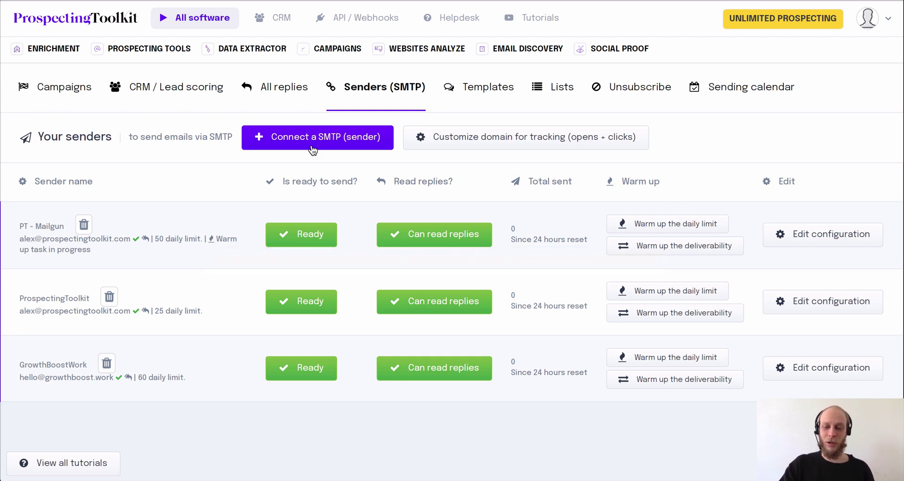
Open and close the new SMTP sender form, then underline 'Account for Cold Email' on the Jamboard title slide.
left_click(298, 137)
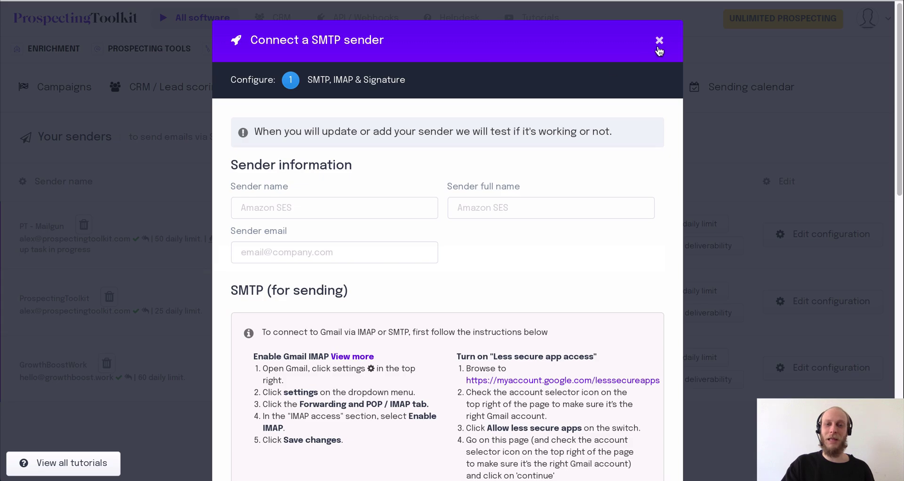
left_click(659, 42)
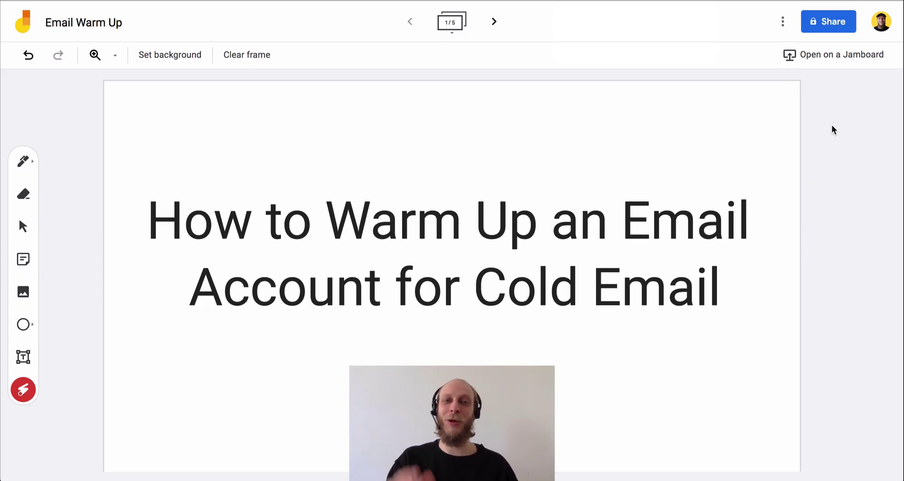
left_click_drag(184, 323, 695, 322)
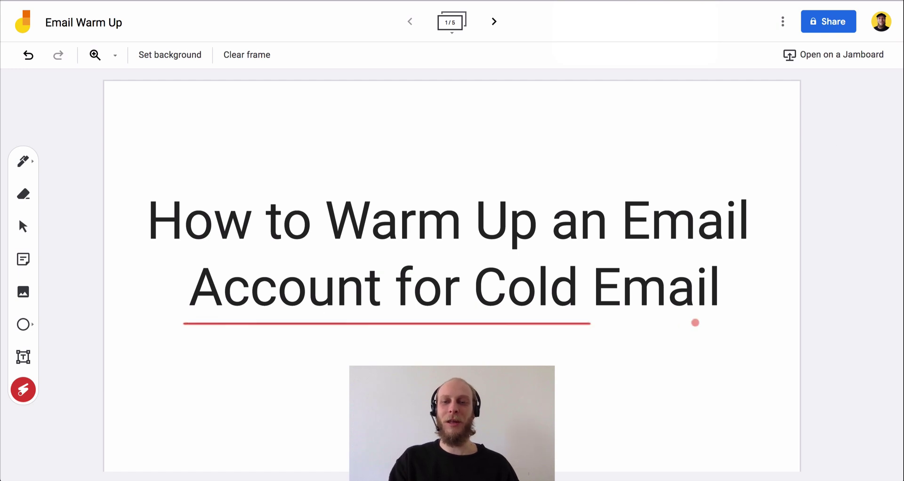